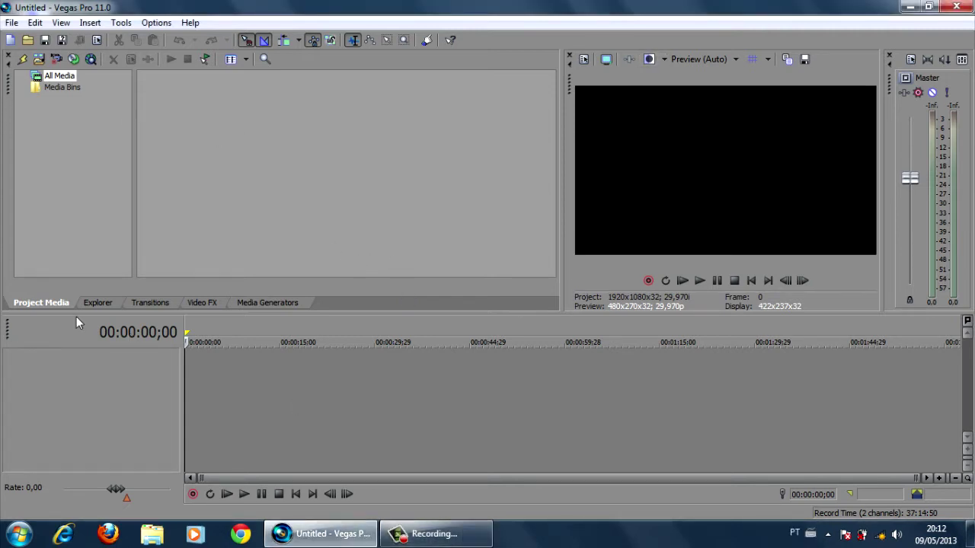
# Import the video file MAH00795 from the Tutorial Sony Vegas - Efeito Clone folder into the project media
pyautogui.click(12, 22)
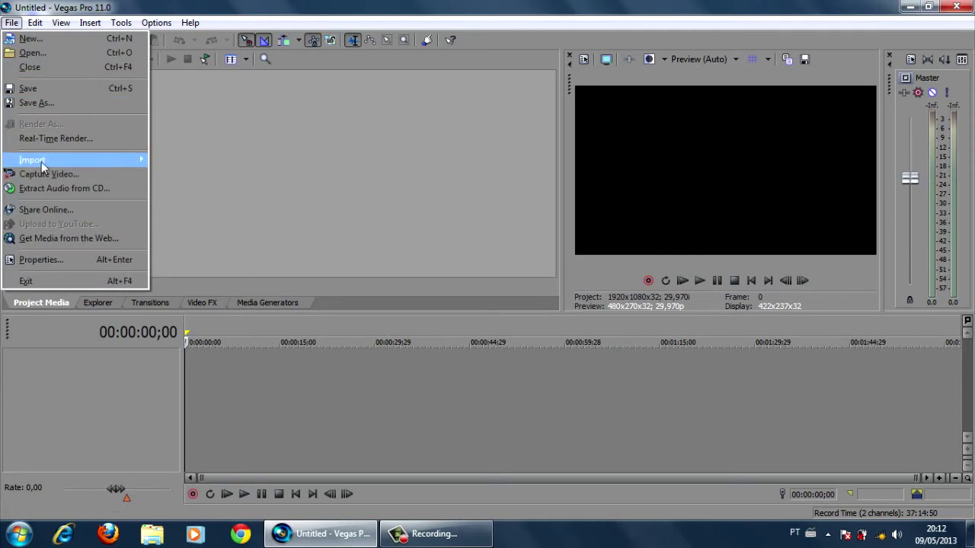
pyautogui.moveTo(39, 159)
pyautogui.click(208, 163)
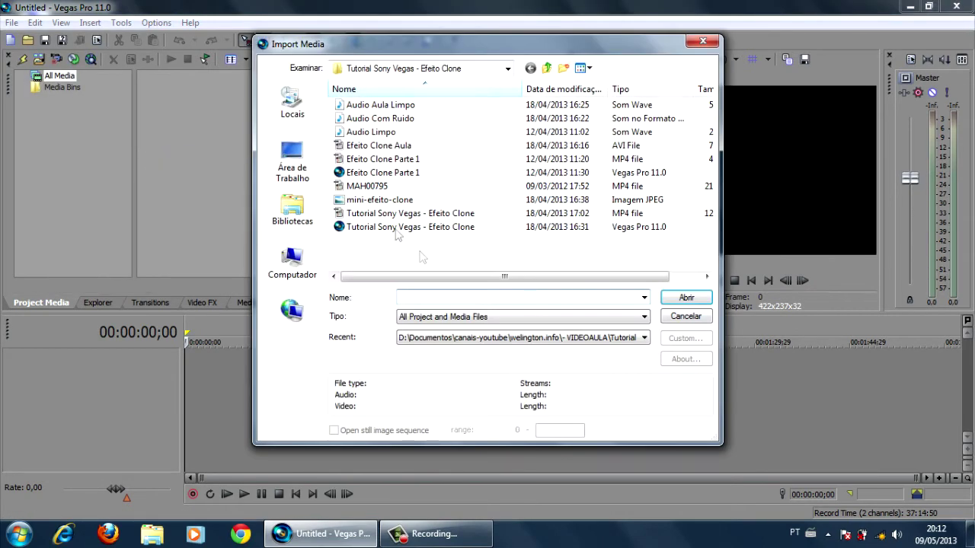
pyautogui.click(366, 185)
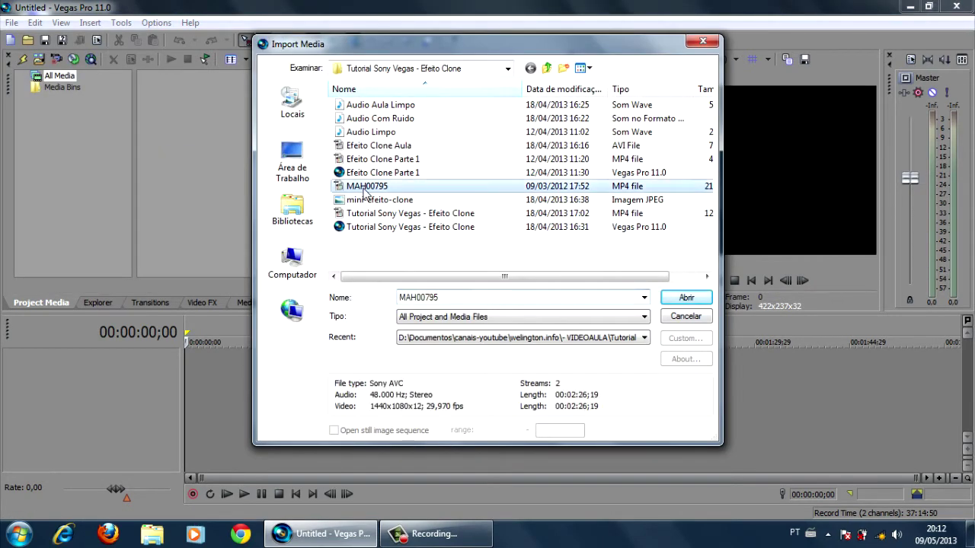
pyautogui.click(686, 298)
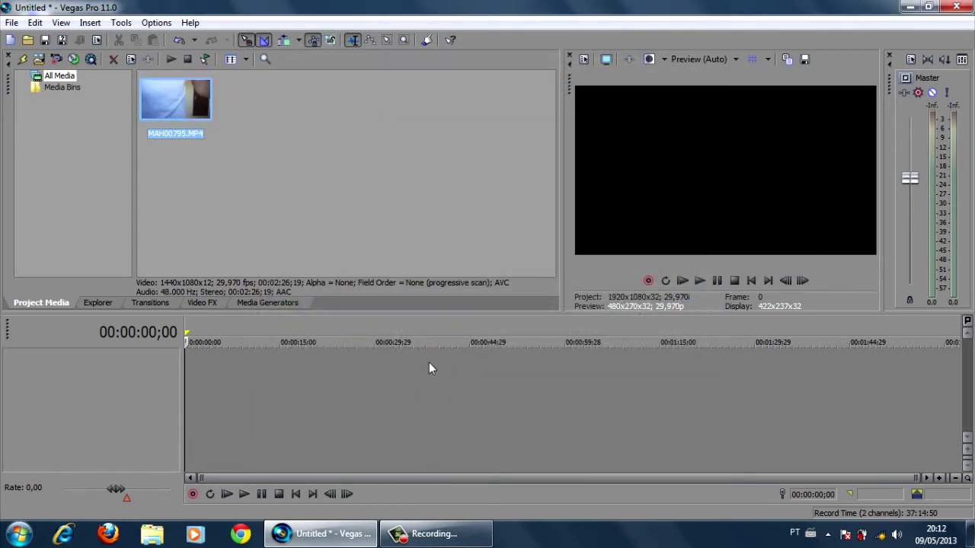
# Place MAH00795.MP4 on the empty timeline as video only, added across time
pyautogui.moveTo(157, 98); pyautogui.dragTo(293, 393)
pyautogui.moveTo(222, 390); pyautogui.dragTo(201, 387)
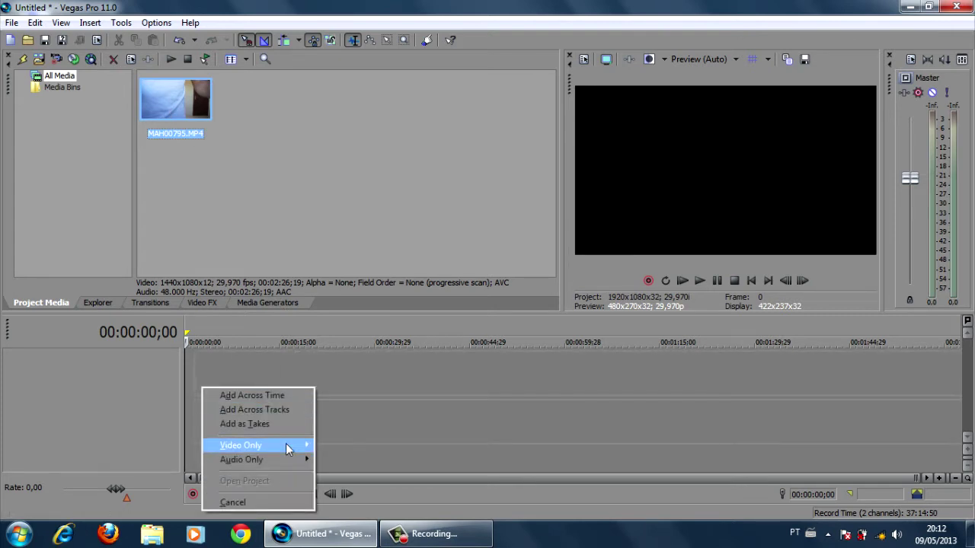
pyautogui.moveTo(284, 448)
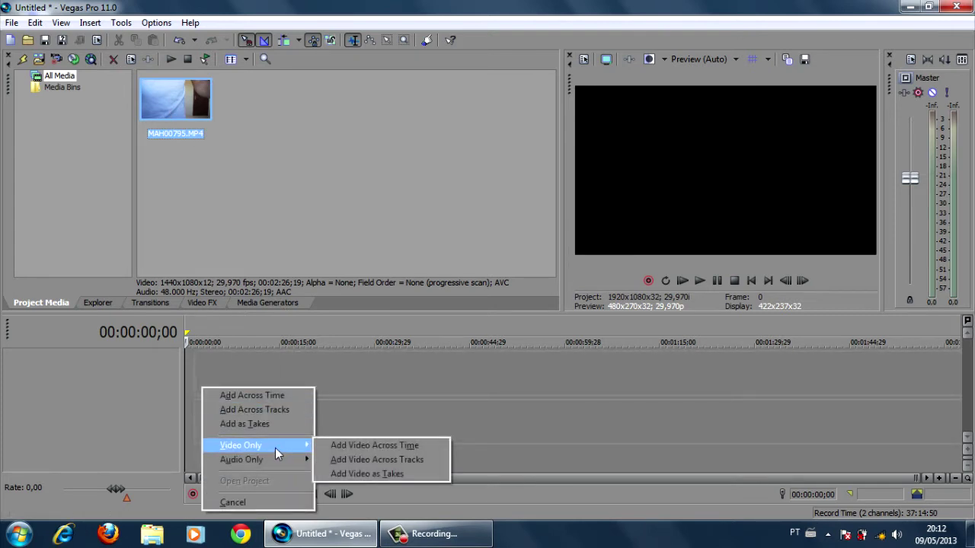
pyautogui.click(410, 446)
# Split the clip at 00:00:23;19 and 00:01:12;20 and delete the parts before and after the middle section
pyautogui.click(305, 389)
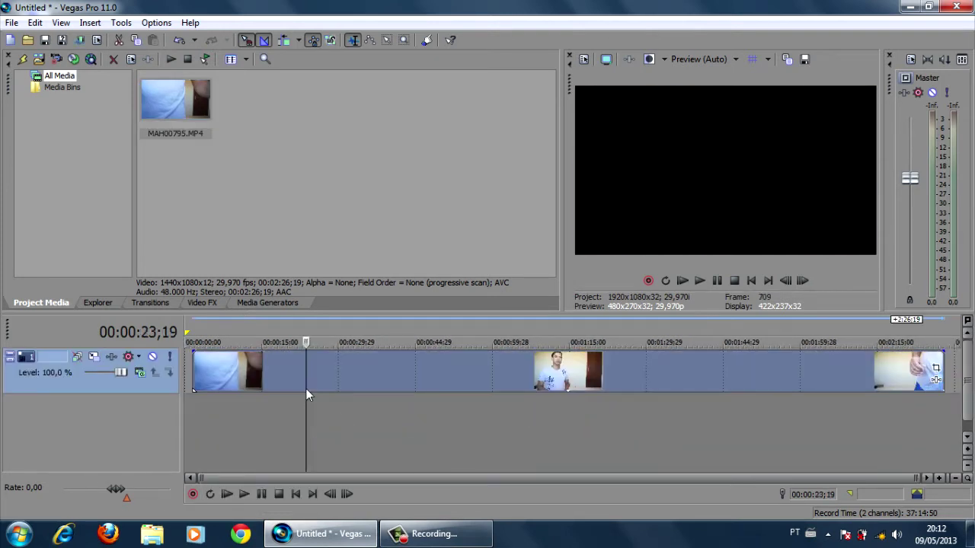
pyautogui.press('s')
pyautogui.click(557, 383)
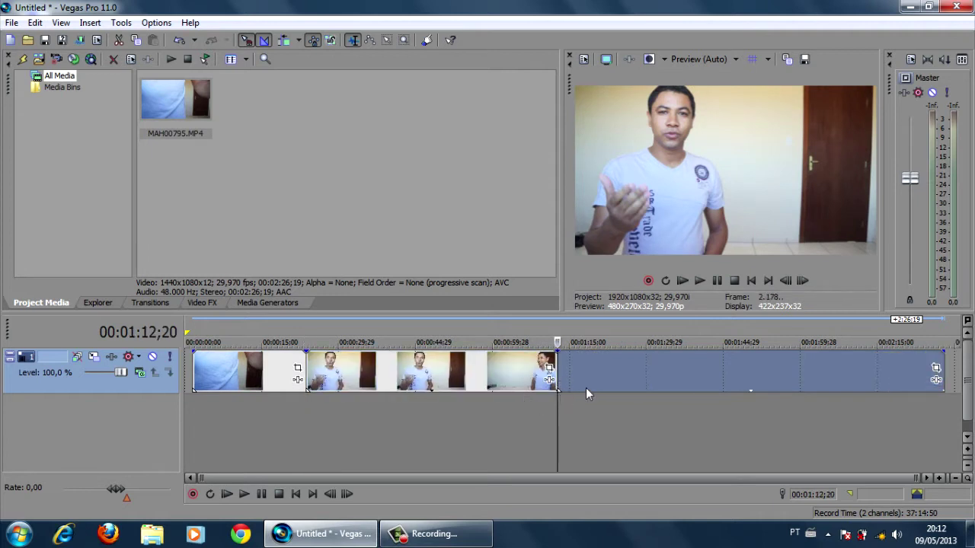
pyautogui.click(586, 387)
pyautogui.press('Delete')
pyautogui.click(242, 381)
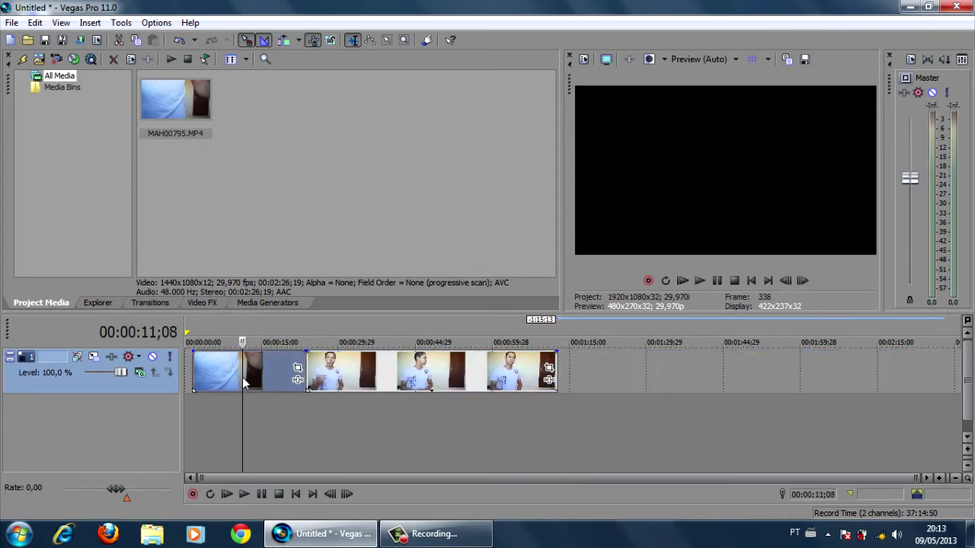
pyautogui.press('Delete')
# Play back the beginning of the remaining clip from 00:00:23;19
pyautogui.click(306, 369)
pyautogui.press('space')
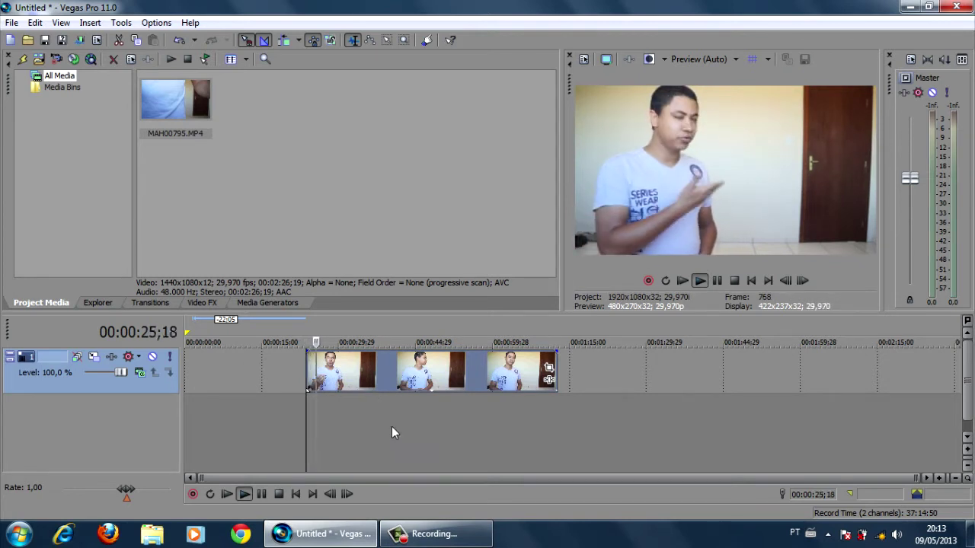
pyautogui.press('space')
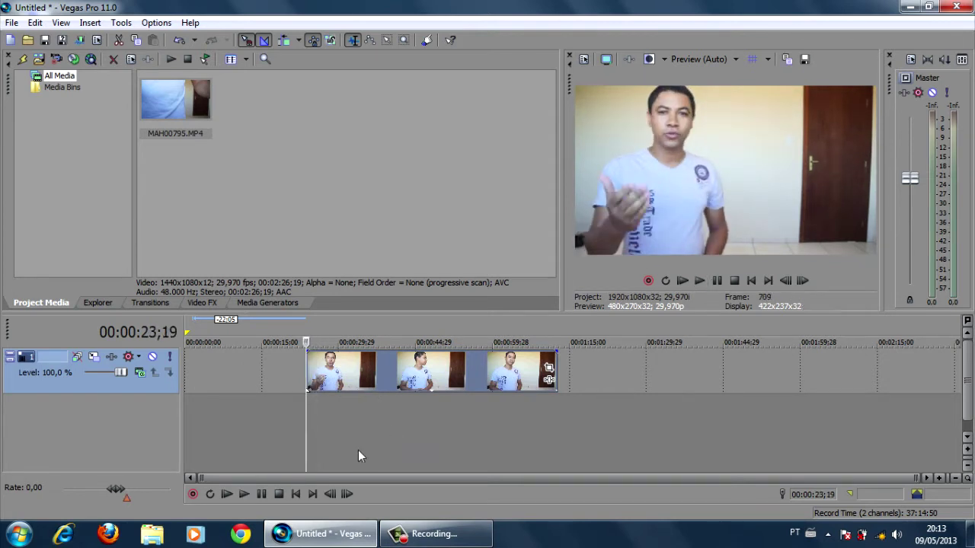
# Place the timeline cursor at 00:00:31;17 and insert a new video track above the clip's track
pyautogui.click(347, 378)
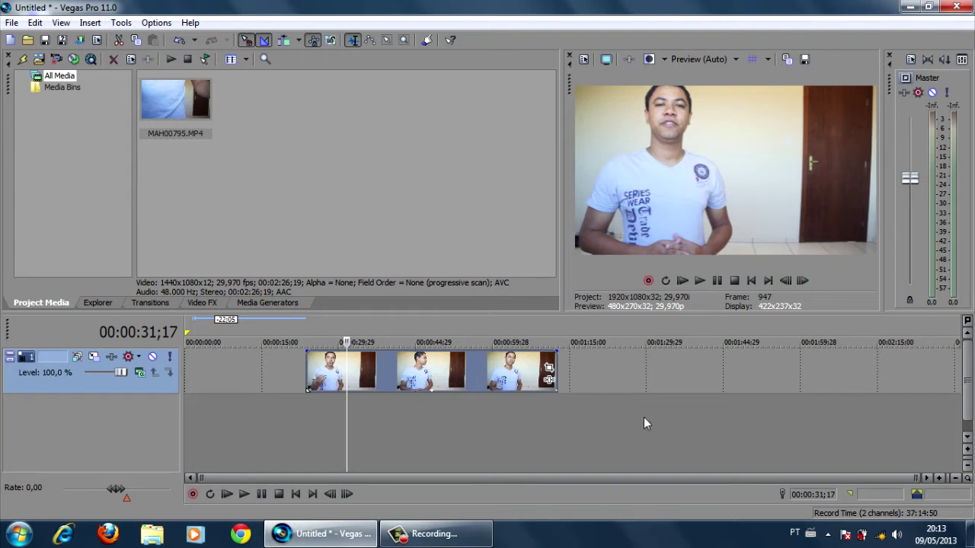
pyautogui.rightClick(585, 370)
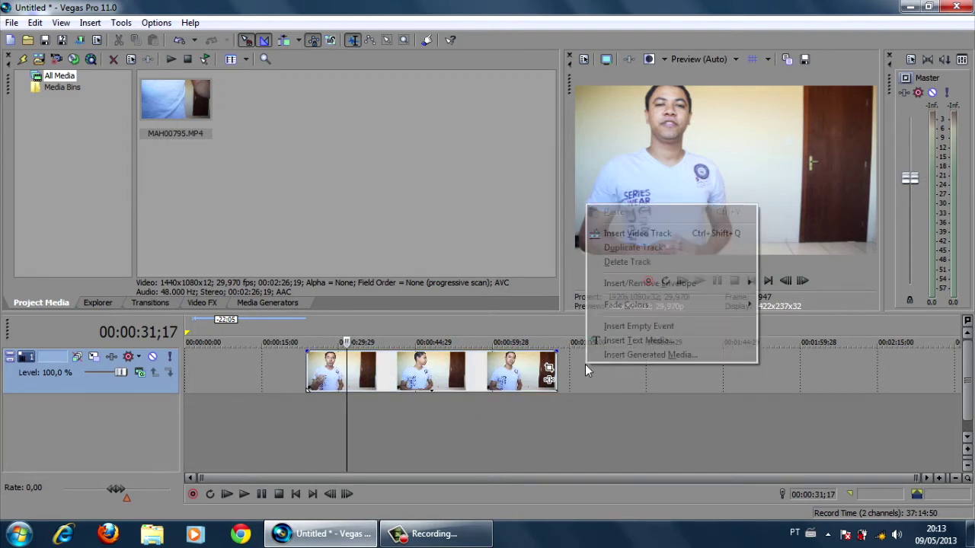
pyautogui.click(630, 239)
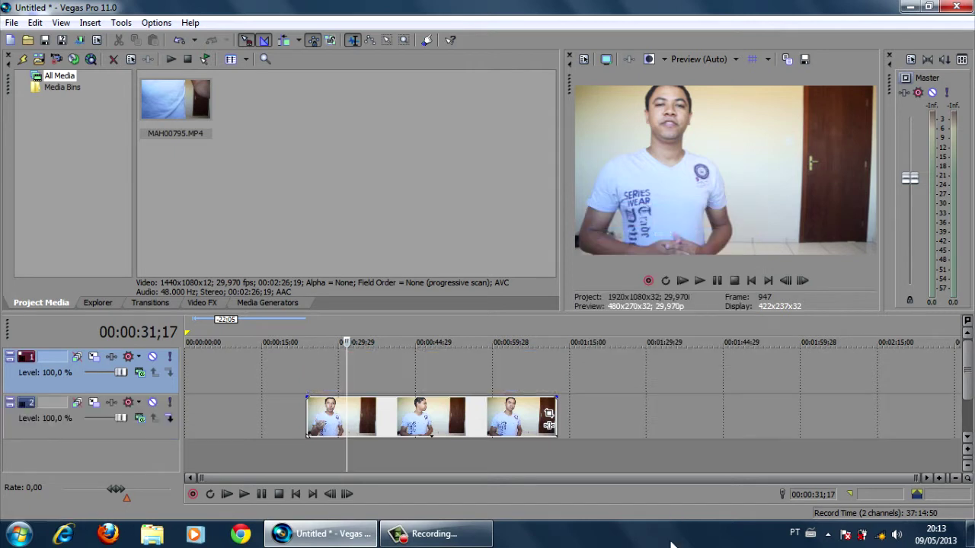
# Insert text media on the empty upper track at 00:00:31;17 and move its generator window clear of the preview
pyautogui.rightClick(347, 366)
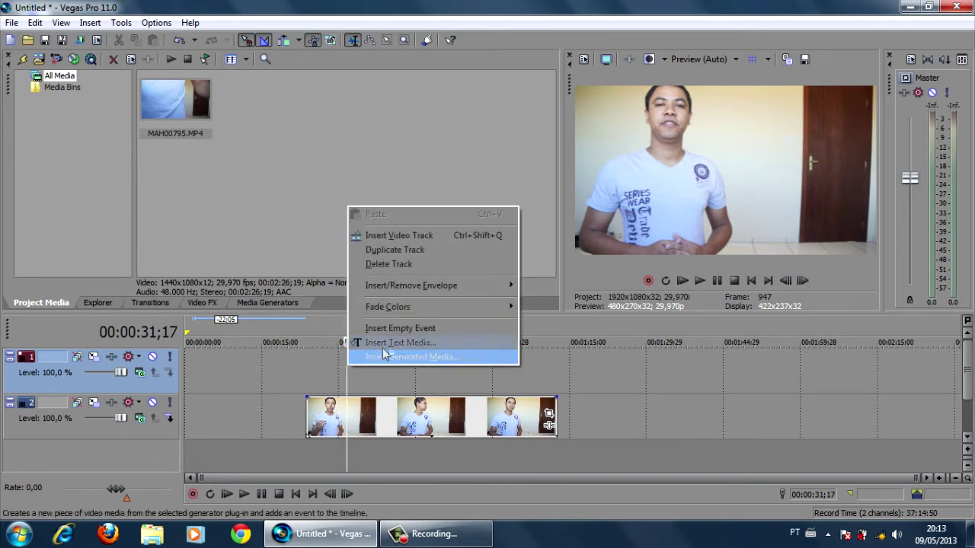
pyautogui.click(435, 349)
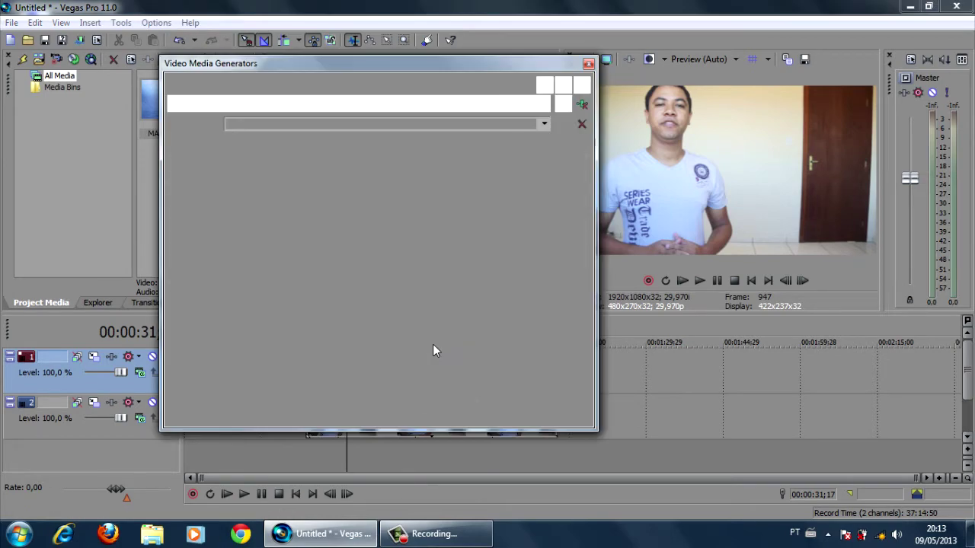
pyautogui.moveTo(328, 65); pyautogui.dragTo(215, 129)
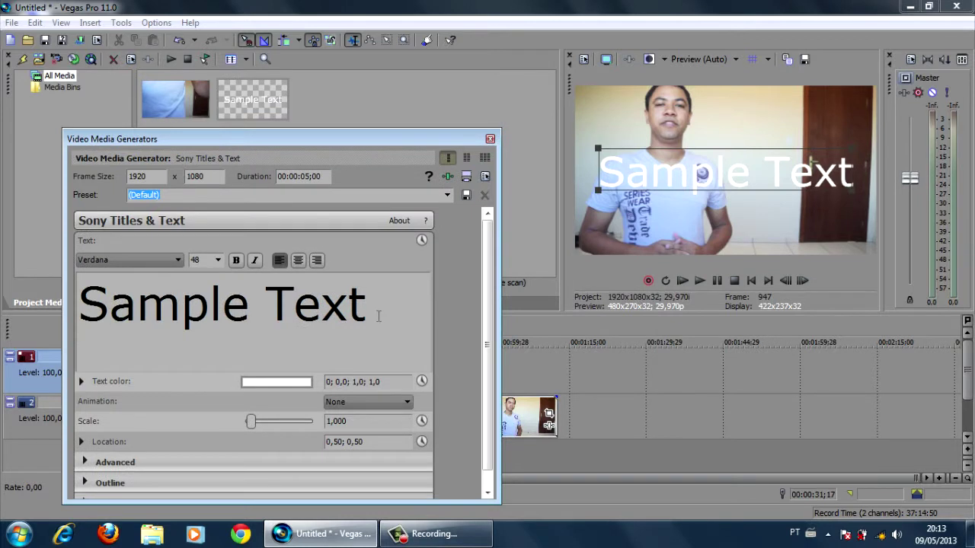
# Replace the sample title text with the presenter's full name in capital letters
pyautogui.moveTo(396, 313); pyautogui.dragTo(41, 302)
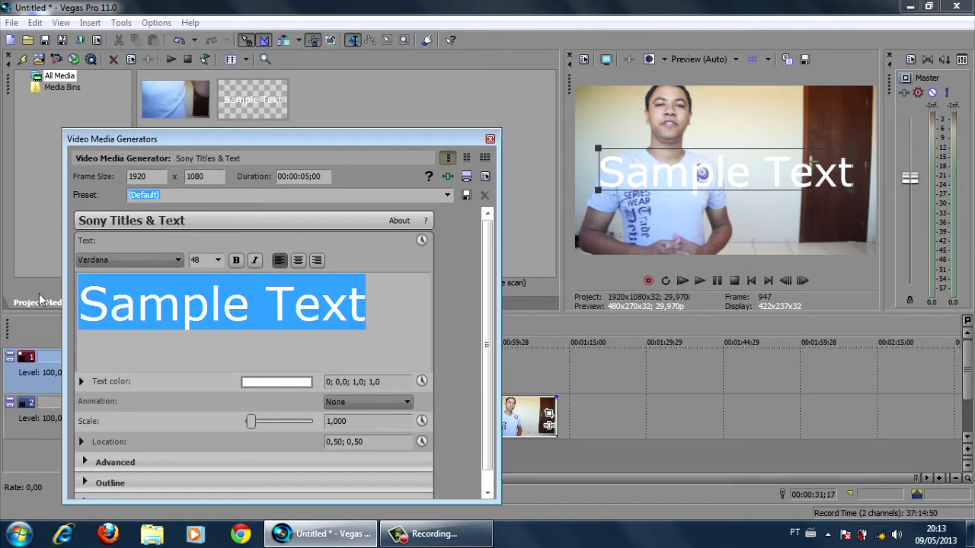
pyautogui.press('capslock')
pyautogui.write('WELINGTON SI')
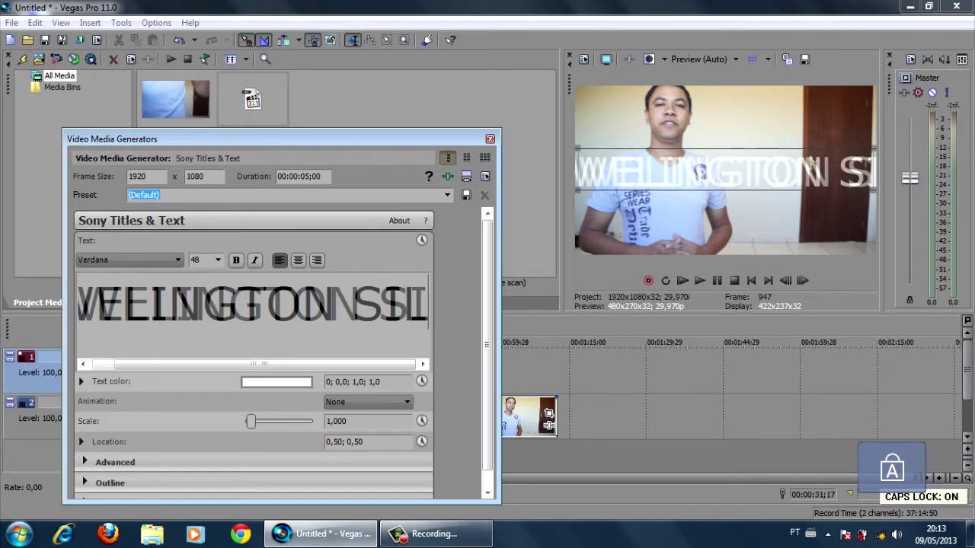
pyautogui.write('LVA')
# Format the whole title text in Verdana, size 20, bold
pyautogui.hotkey('ctrl', 'a')
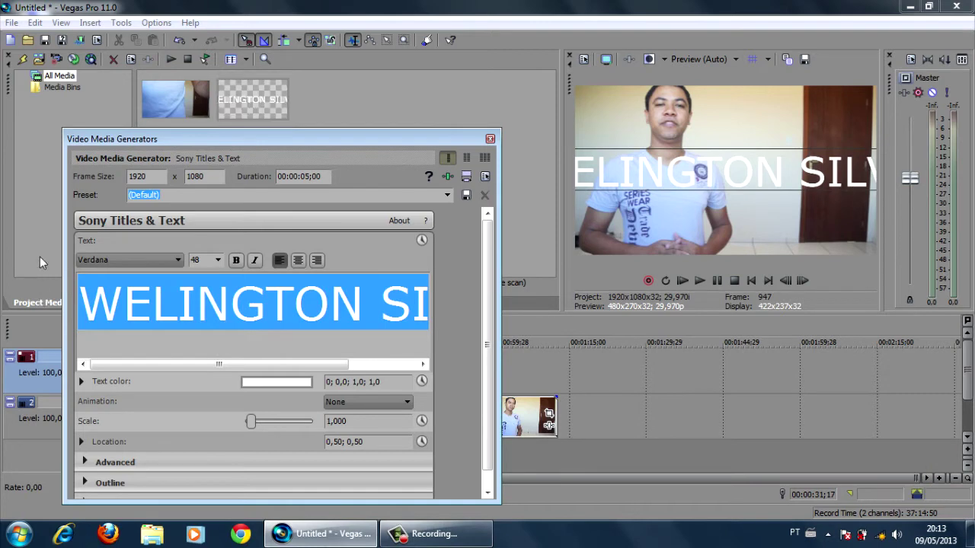
pyautogui.click(137, 261)
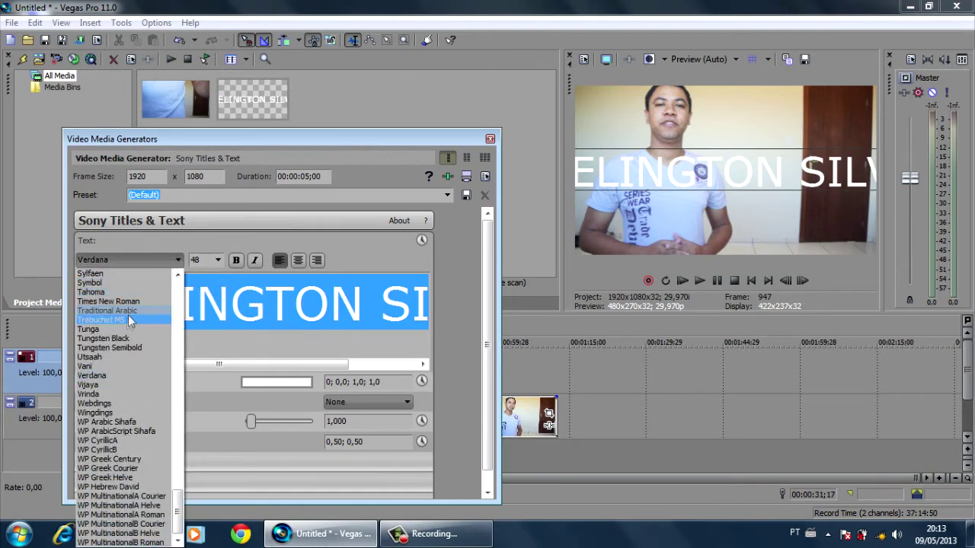
pyautogui.click(112, 377)
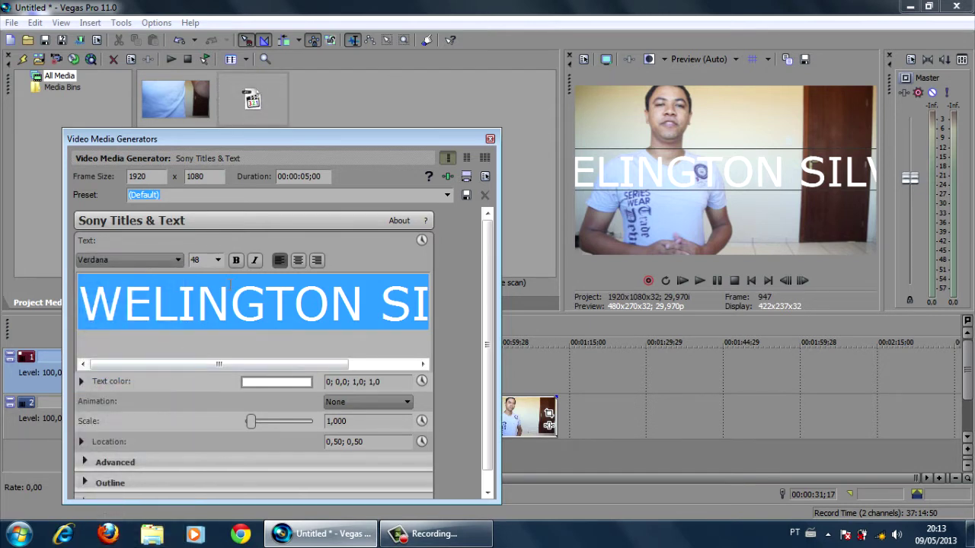
pyautogui.click(219, 260)
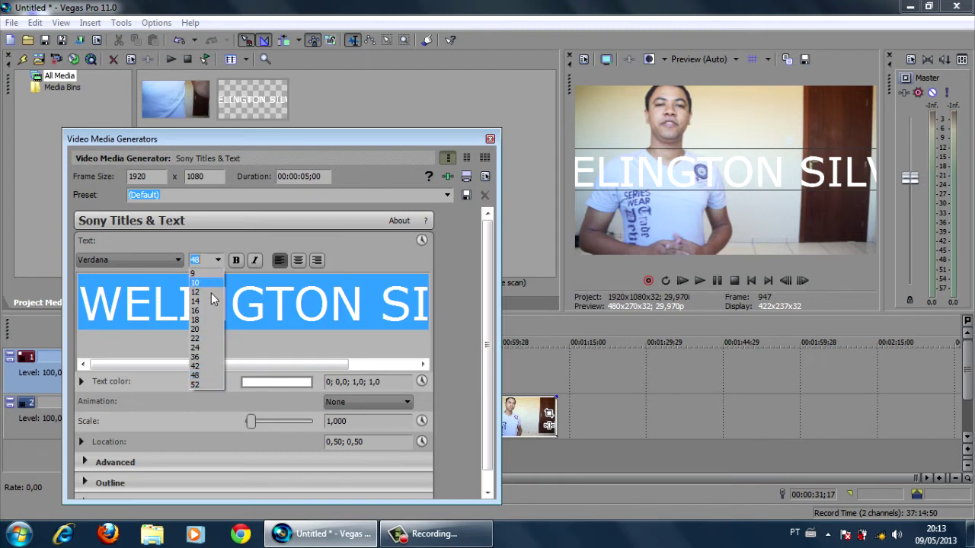
pyautogui.click(198, 330)
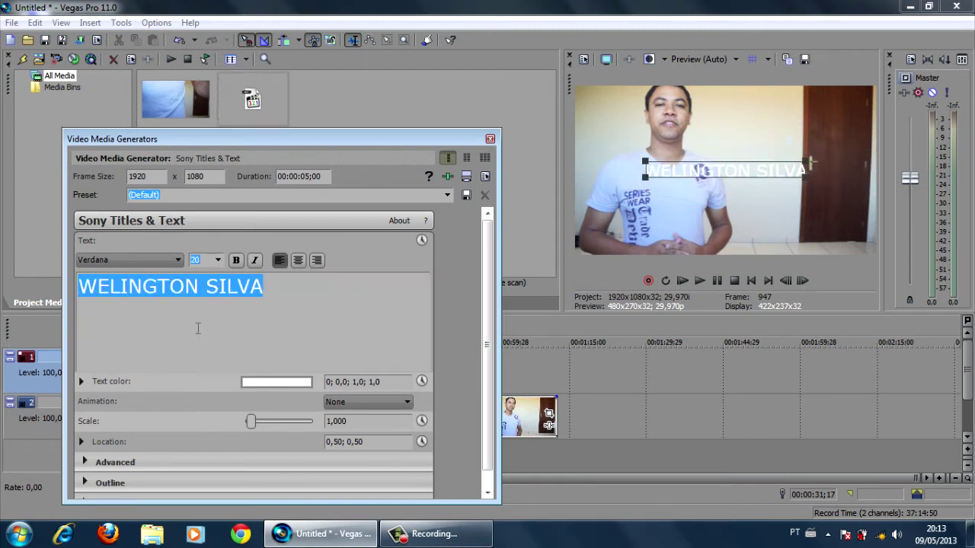
pyautogui.click(237, 261)
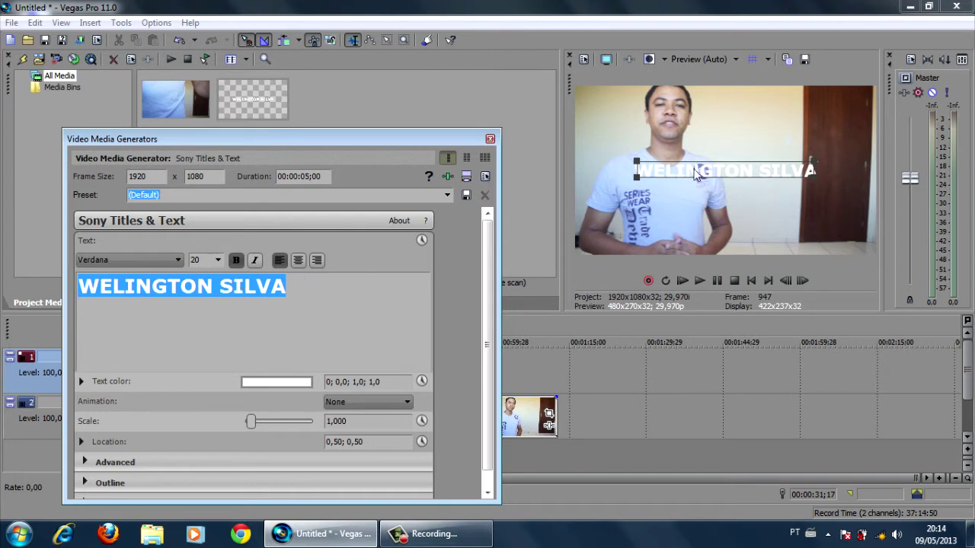
# Try red and blue shades for the title, and set its text color to dark red, HSV 358; 0,99; 0,55; 1,0
pyautogui.moveTo(403, 140); pyautogui.dragTo(399, 120)
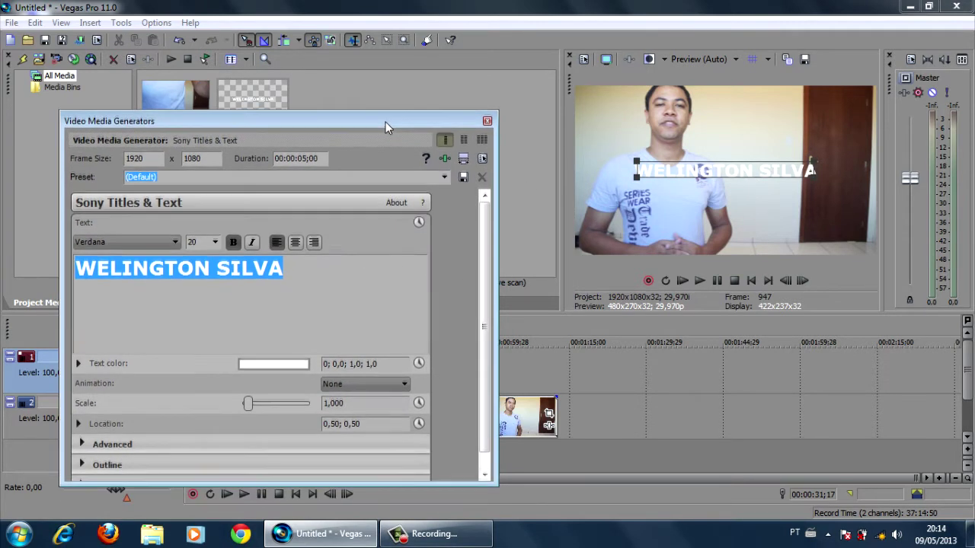
pyautogui.scroll(-1, 485, 281)
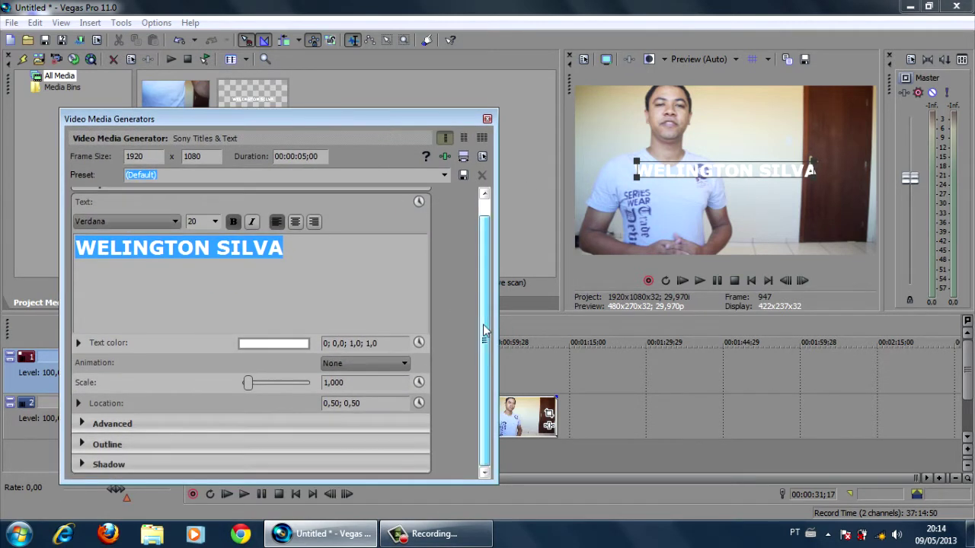
pyautogui.click(264, 345)
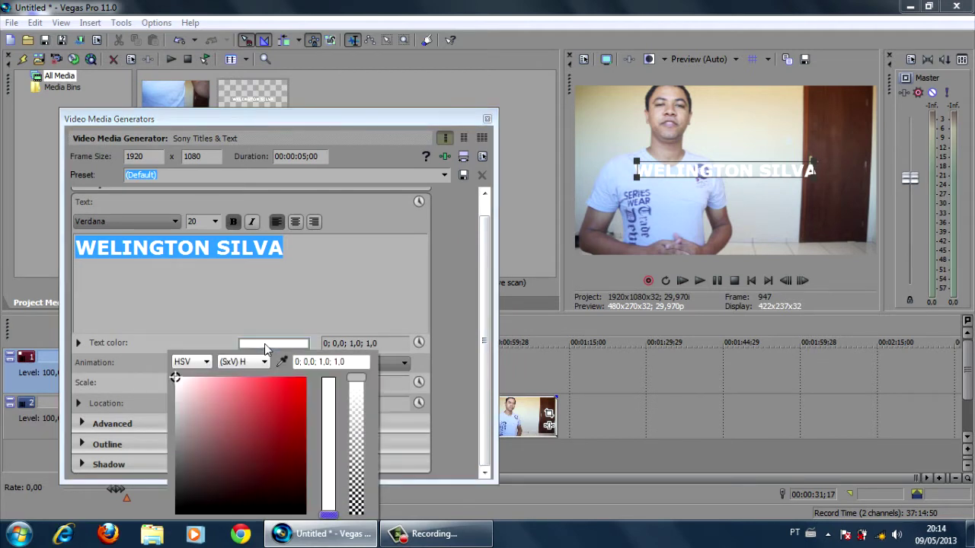
pyautogui.click(288, 416)
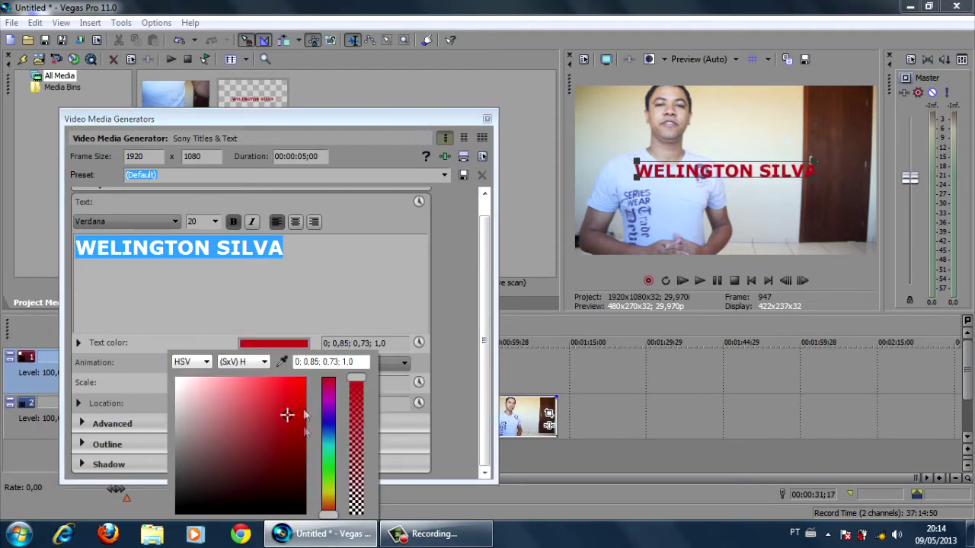
pyautogui.click(281, 416)
pyautogui.click(329, 391)
pyautogui.moveTo(327, 391); pyautogui.dragTo(302, 402)
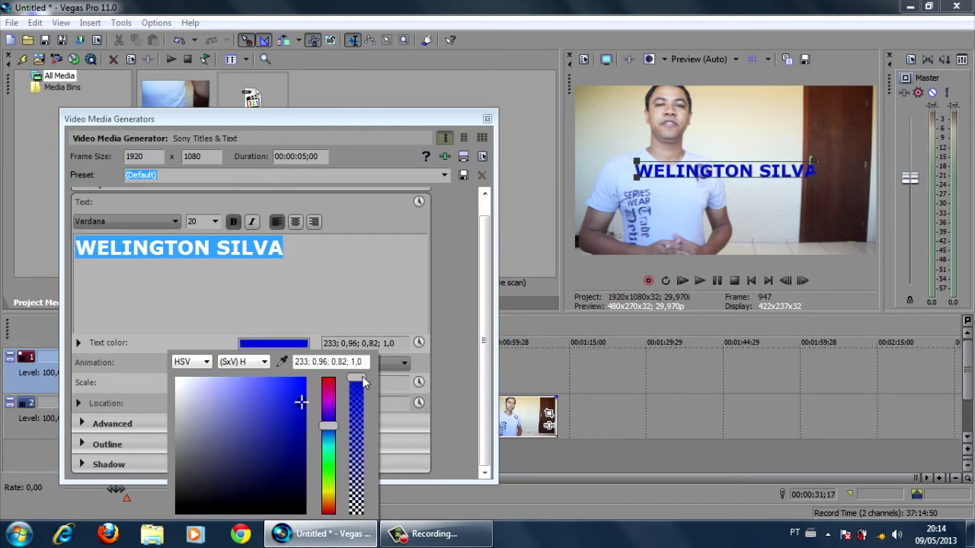
pyautogui.moveTo(362, 384)
pyautogui.mouseDown()
pyautogui.moveTo(355, 501)
pyautogui.moveTo(355, 383)
pyautogui.mouseUp()
pyautogui.moveTo(329, 425); pyautogui.dragTo(304, 389)
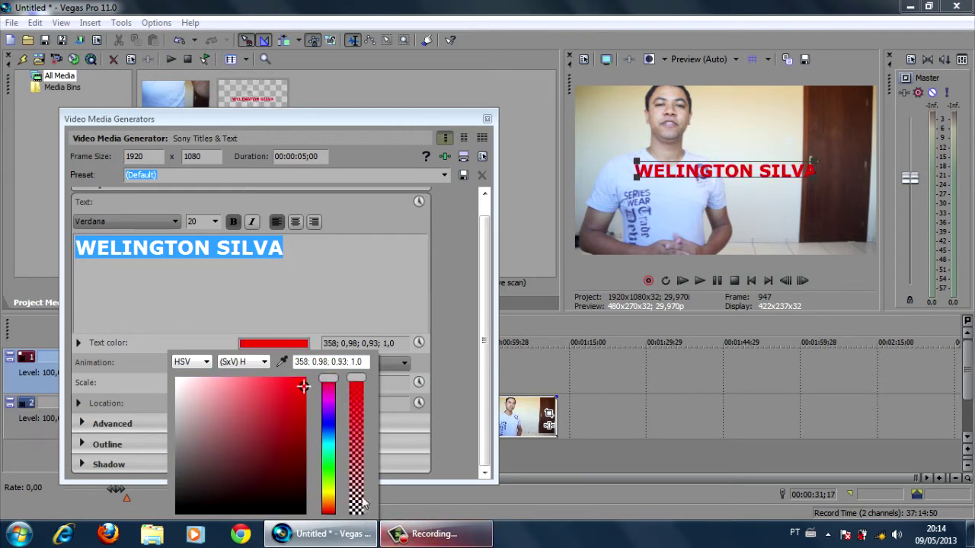
pyautogui.click(305, 440)
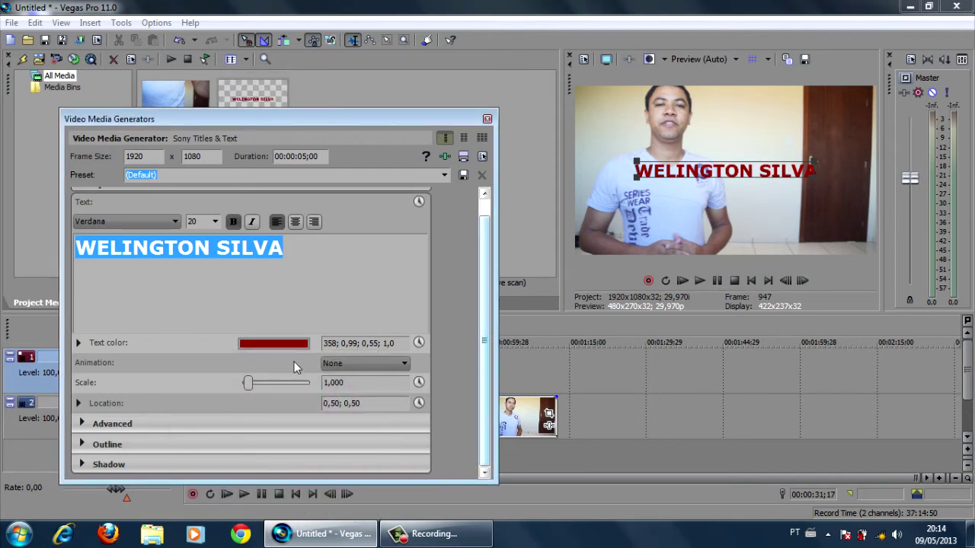
# Try the Bounce animation on the title and look over the other available animations
pyautogui.click(343, 367)
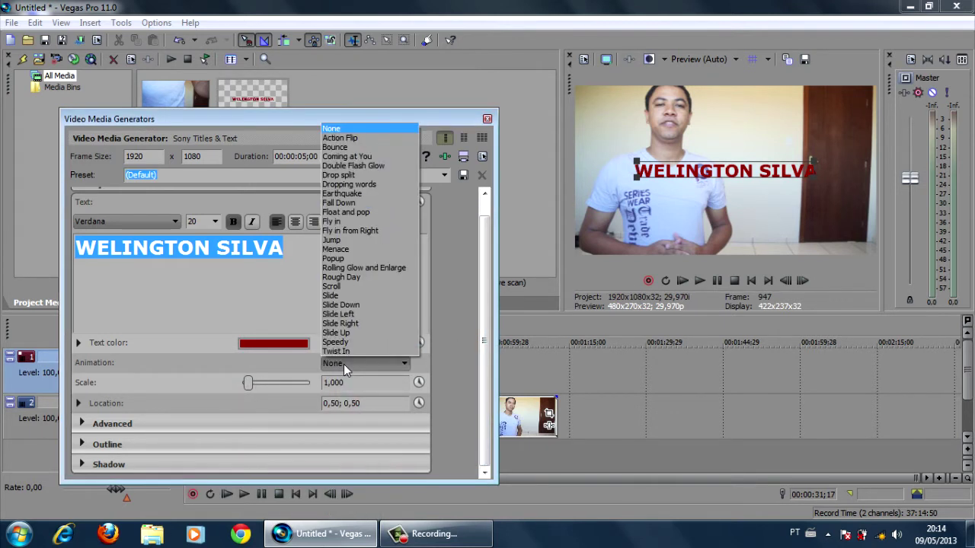
pyautogui.click(346, 149)
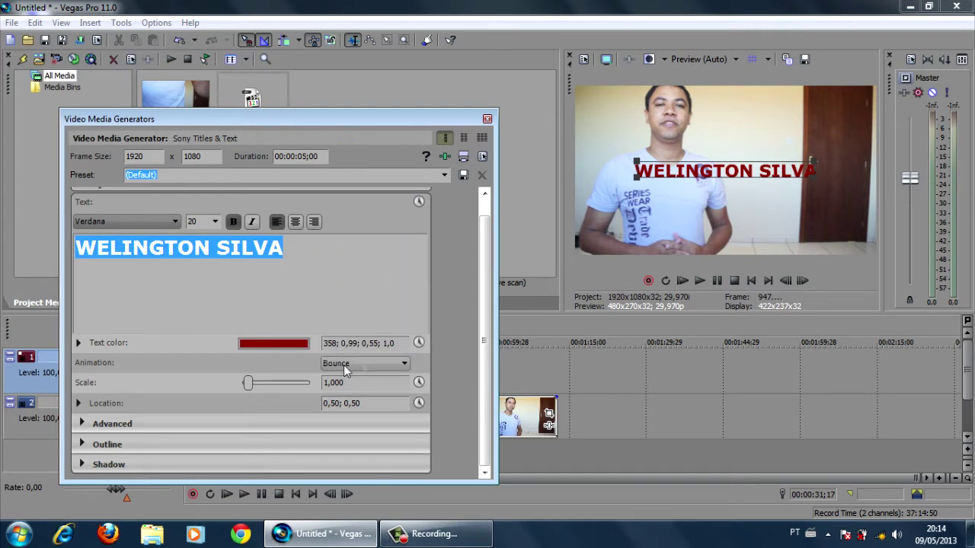
pyautogui.click(395, 364)
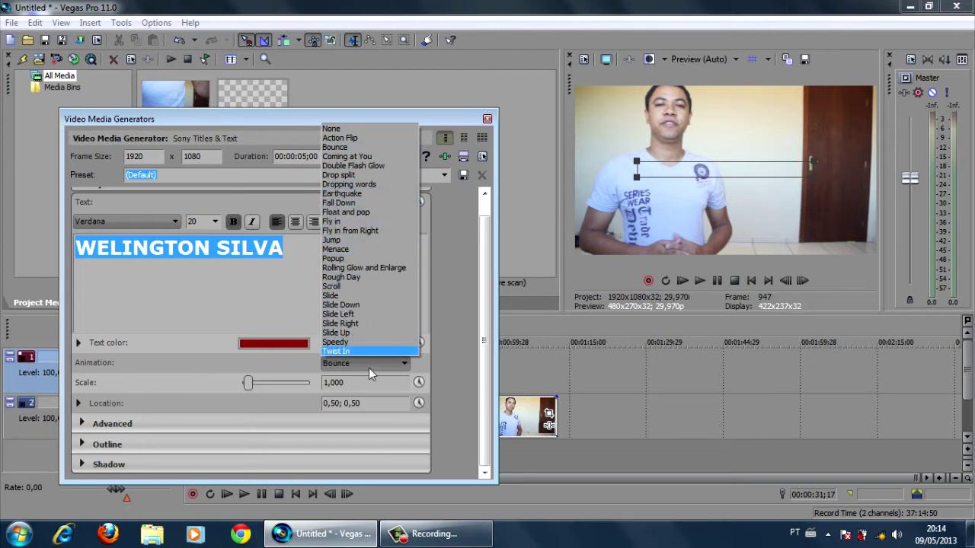
pyautogui.click(442, 368)
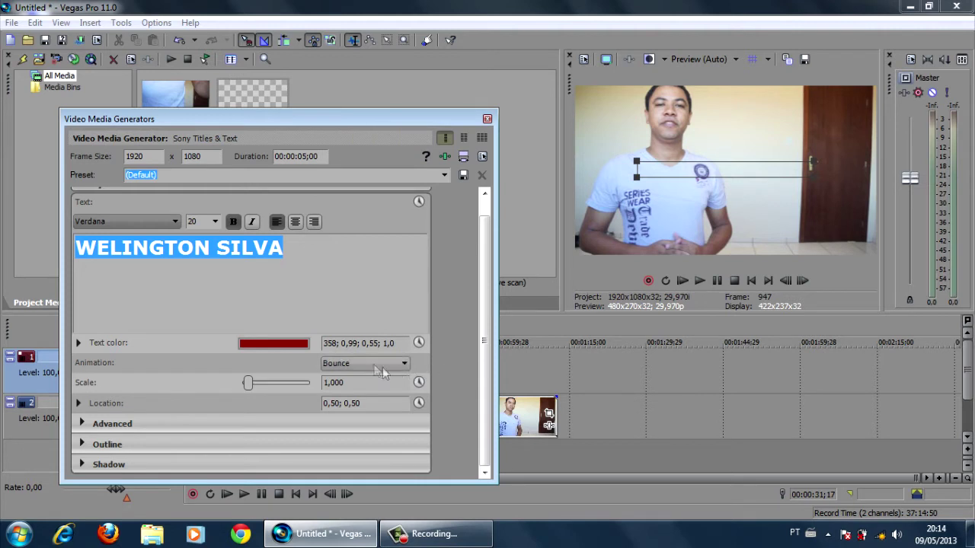
# Try lower positions for the title, and set its location to 0,50; 0,10 near the bottom of the frame
pyautogui.click(79, 404)
pyautogui.scroll(-2, 293, 427)
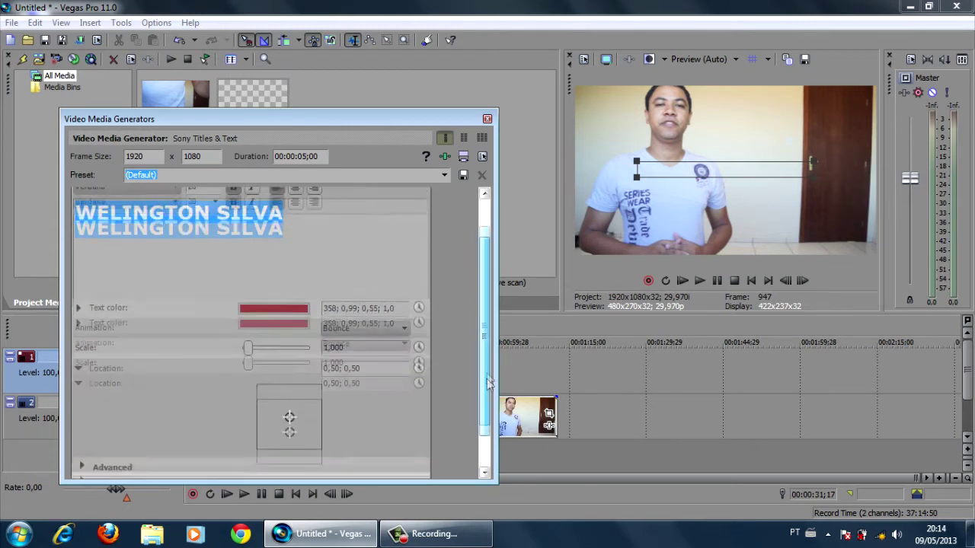
pyautogui.moveTo(289, 404); pyautogui.dragTo(291, 412)
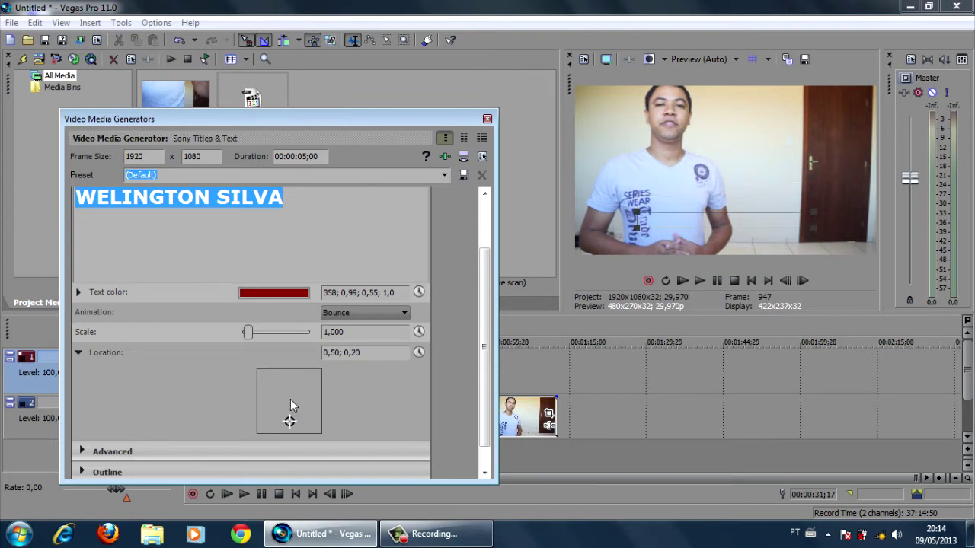
pyautogui.click(290, 399)
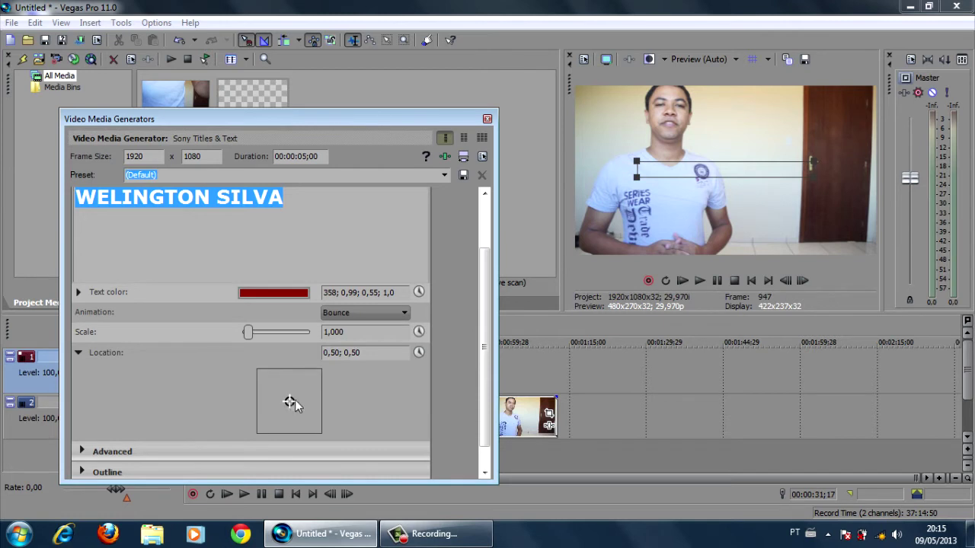
pyautogui.hotkey('ctrl', 'z')
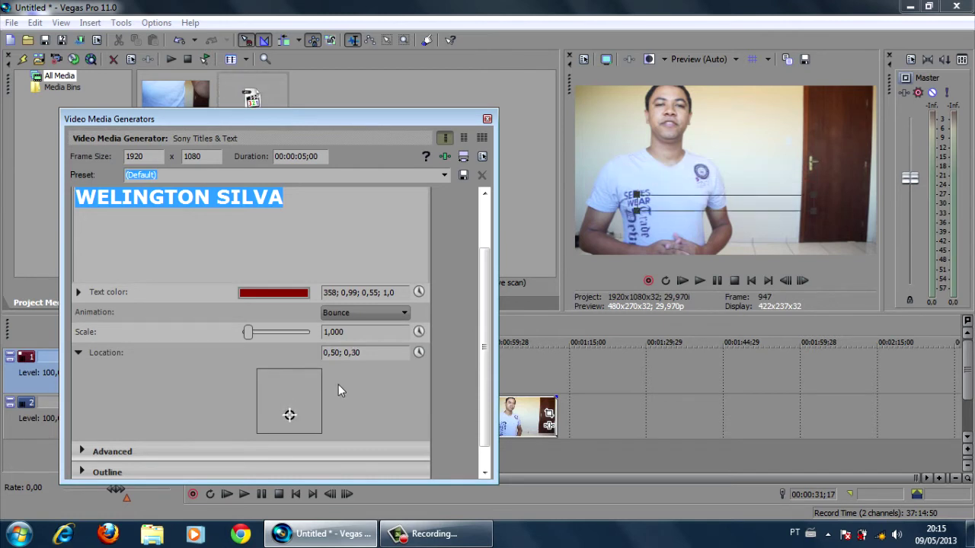
pyautogui.hotkey('ctrl', 'z')
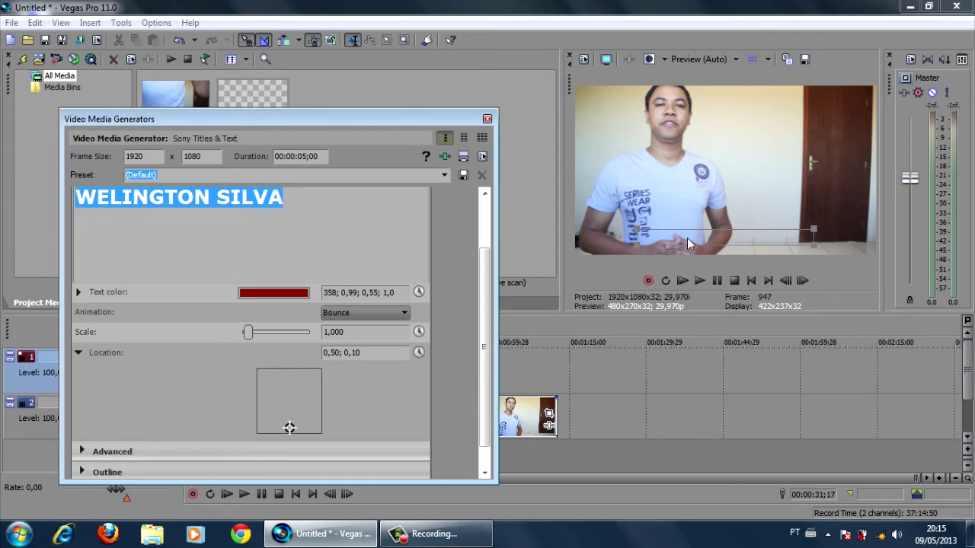
# Look over the title's advanced background, tracking and line spacing settings, leaving them collapsed
pyautogui.scroll(-2, 485, 410)
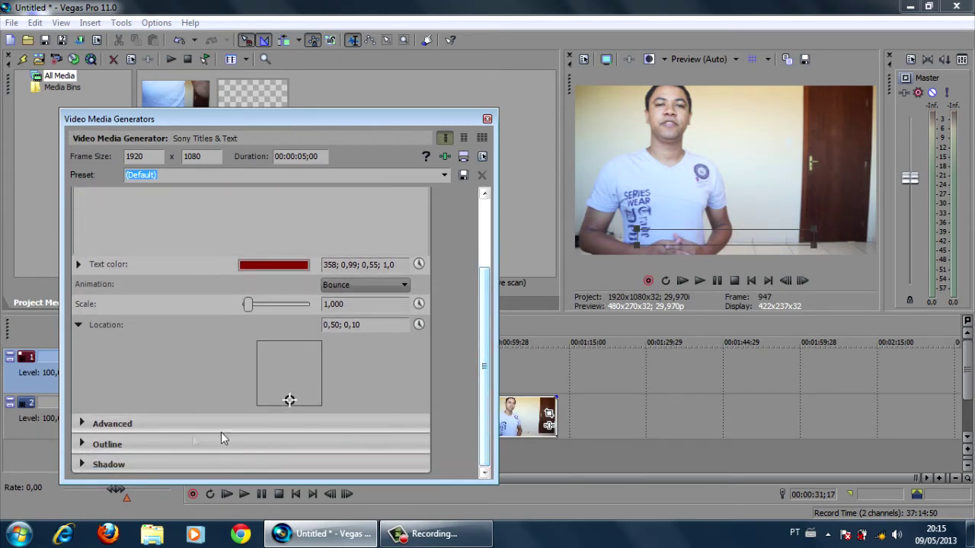
pyautogui.click(82, 425)
pyautogui.moveTo(490, 279); pyautogui.dragTo(488, 332)
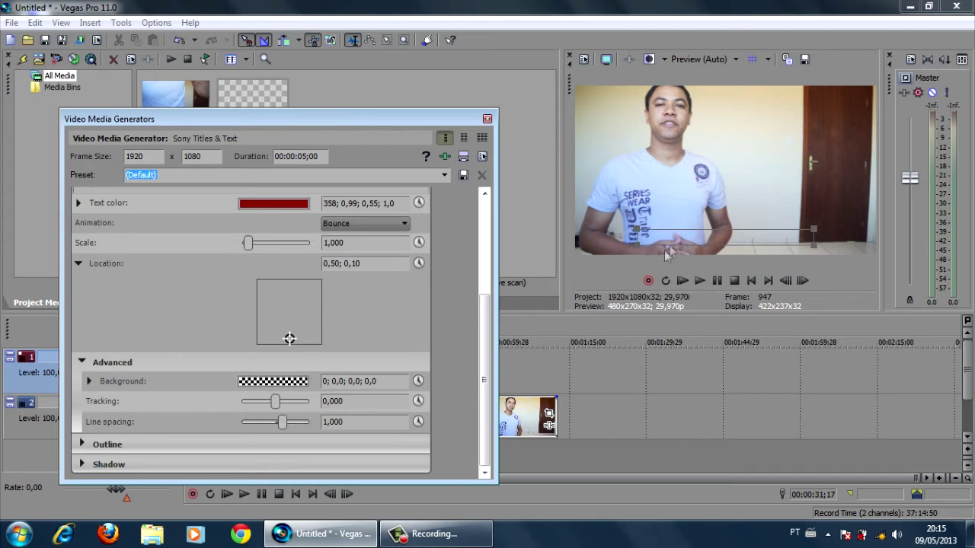
pyautogui.click(82, 361)
pyautogui.click(482, 388)
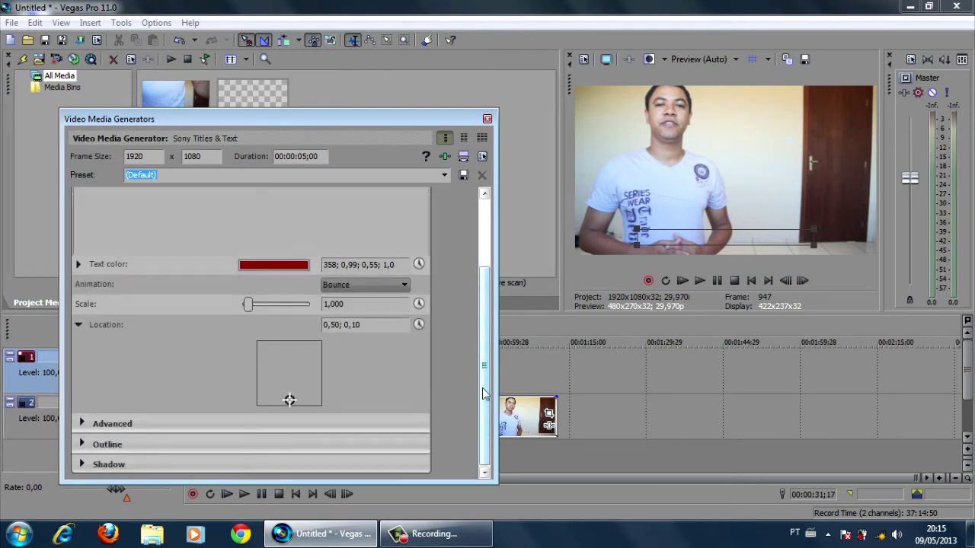
# Set the title's animation back to None and its outline width to 10,000
pyautogui.click(81, 442)
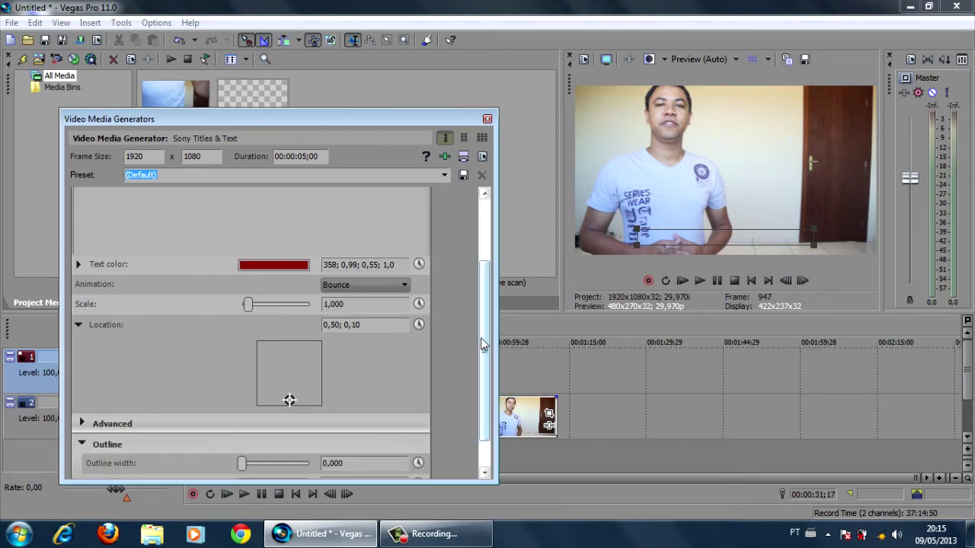
pyautogui.moveTo(481, 338); pyautogui.dragTo(481, 404)
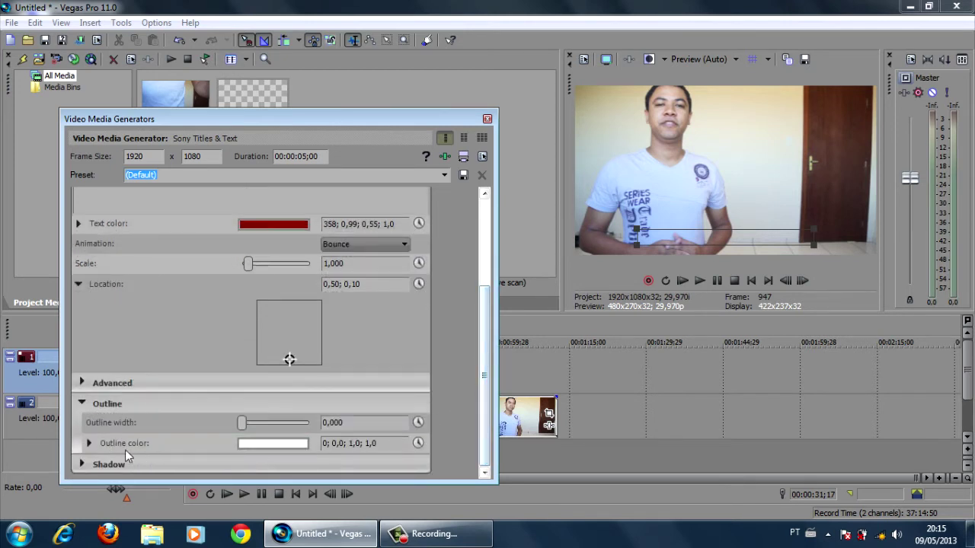
pyautogui.moveTo(243, 424)
pyautogui.mouseDown()
pyautogui.moveTo(269, 426)
pyautogui.moveTo(242, 428)
pyautogui.mouseUp()
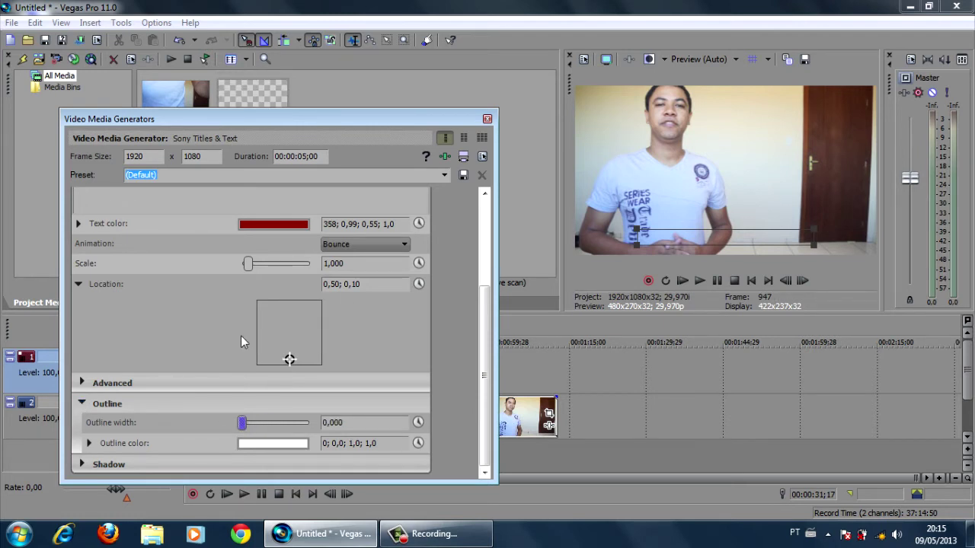
pyautogui.click(367, 252)
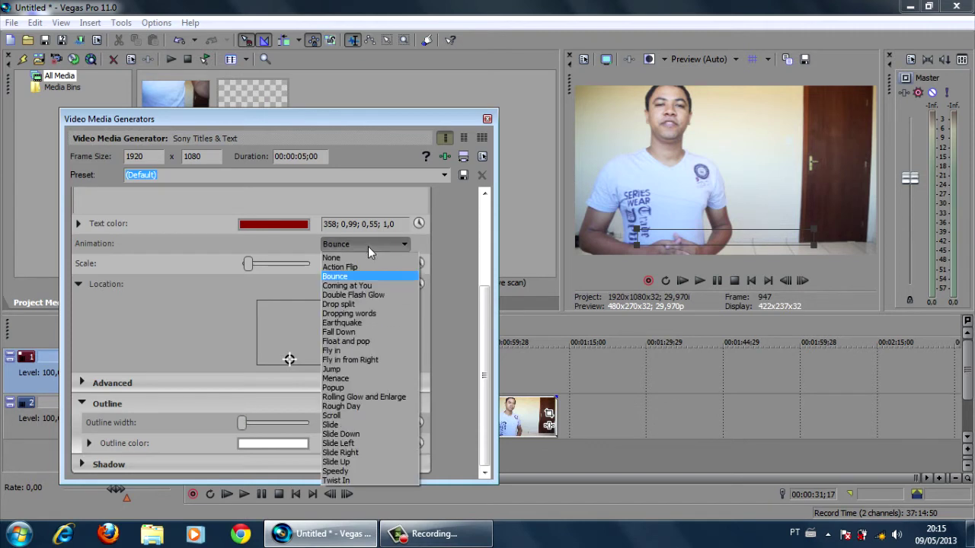
pyautogui.click(357, 261)
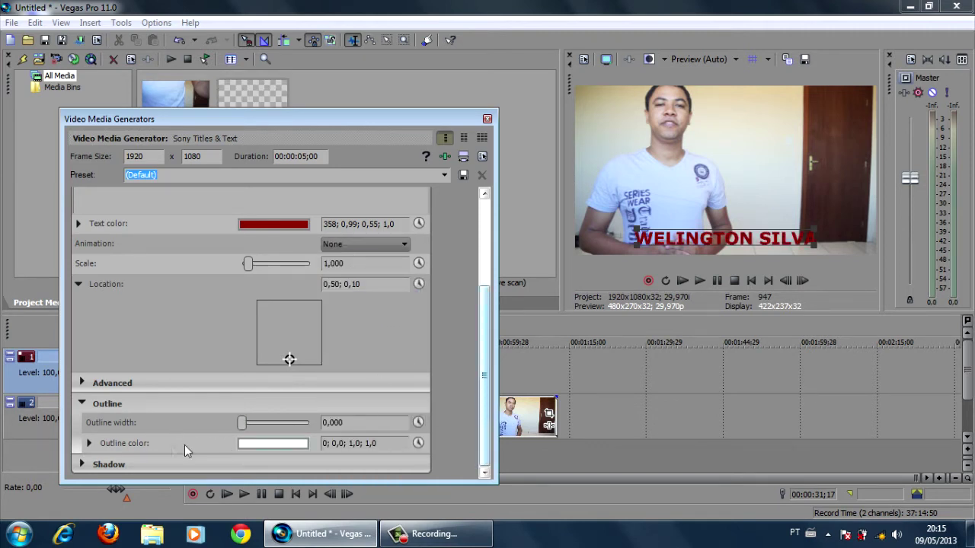
pyautogui.moveTo(242, 424); pyautogui.dragTo(318, 425)
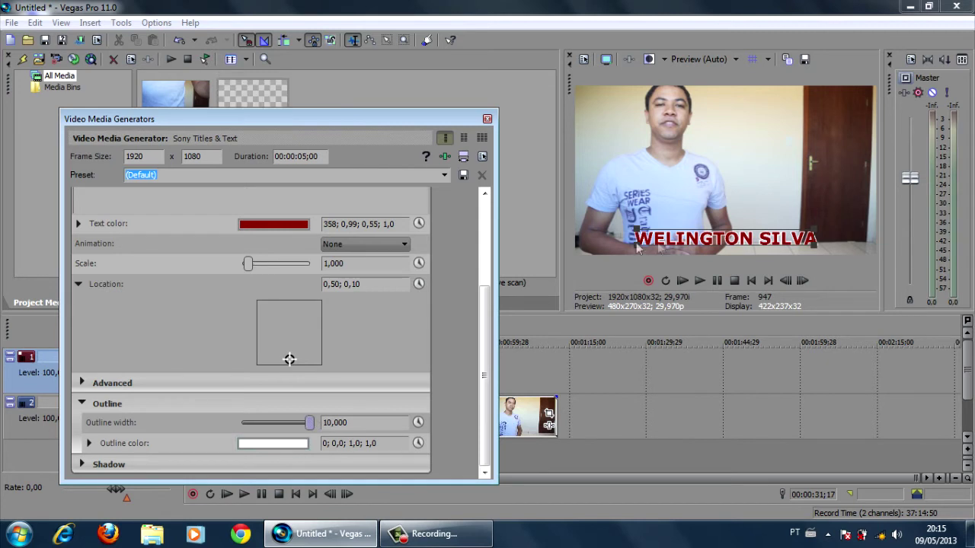
# Try several hues for the title's outline, and set the outline color to bright yellow, HSV 65; 0,96; 0,99; 1,0
pyautogui.click(294, 445)
pyautogui.click(280, 425)
pyautogui.click(328, 431)
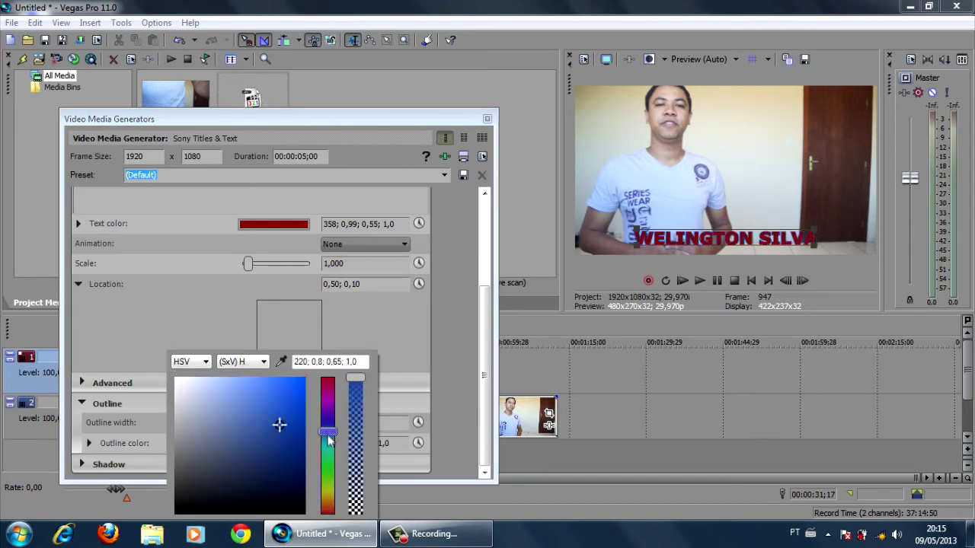
pyautogui.click(328, 447)
pyautogui.click(328, 473)
pyautogui.click(329, 489)
pyautogui.moveTo(305, 426); pyautogui.dragTo(302, 382)
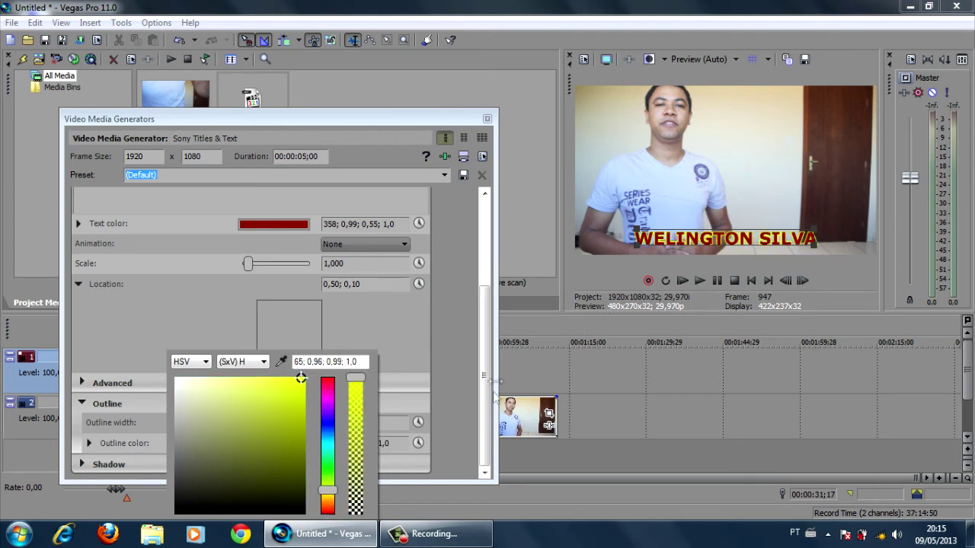
pyautogui.click(485, 364)
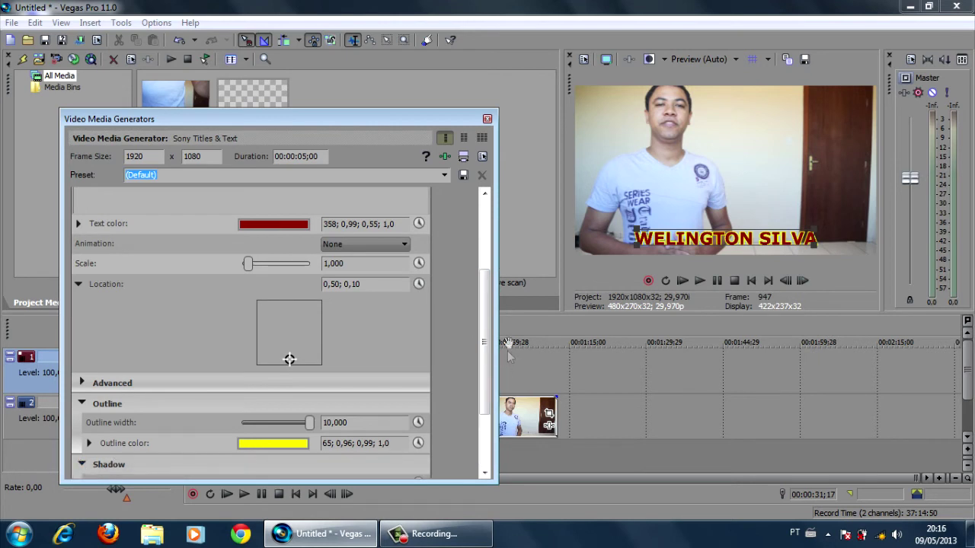
# Enable the title's shadow with offset X 0,137, offset Y 0,074 and blur 0,421, and close the generator window
pyautogui.click(82, 465)
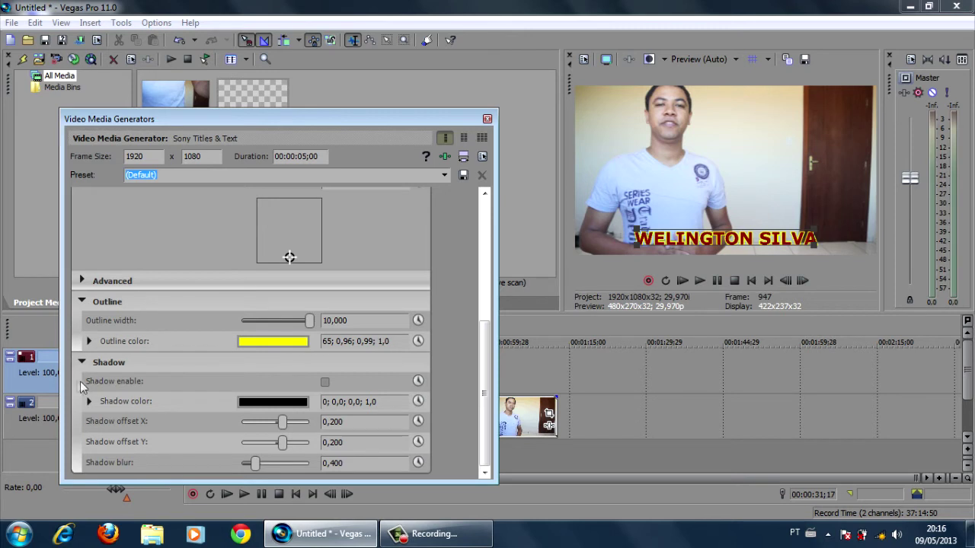
pyautogui.click(324, 382)
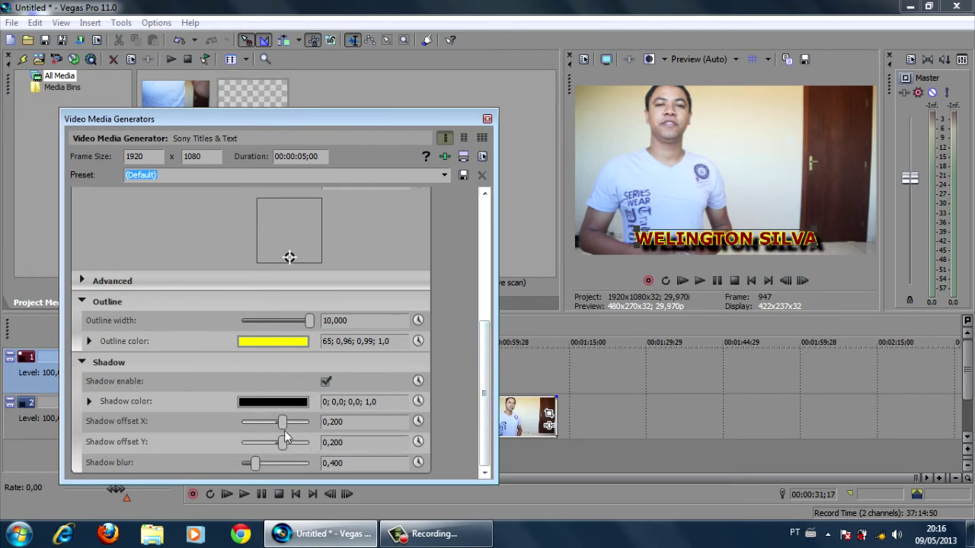
pyautogui.moveTo(282, 425); pyautogui.dragTo(258, 473)
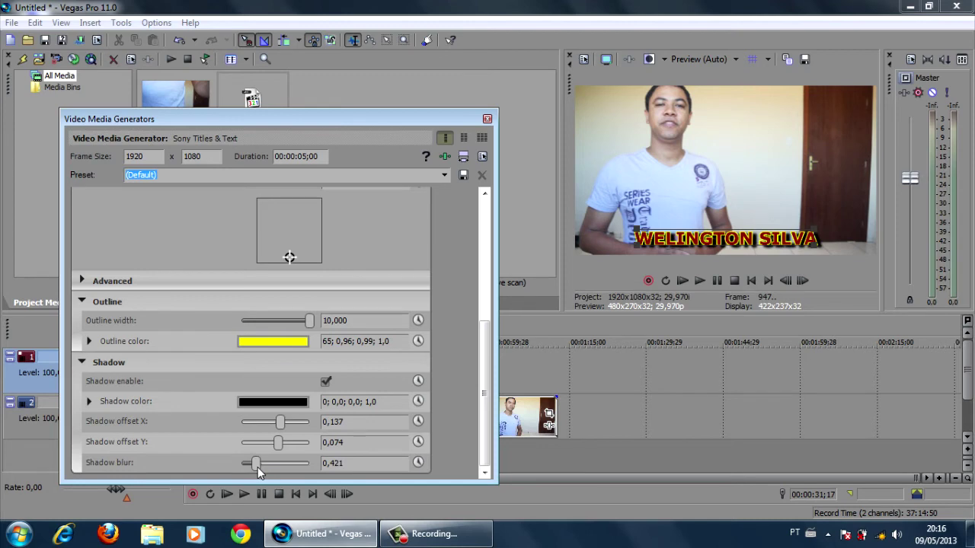
pyautogui.click(480, 313)
pyautogui.moveTo(485, 249); pyautogui.dragTo(485, 371)
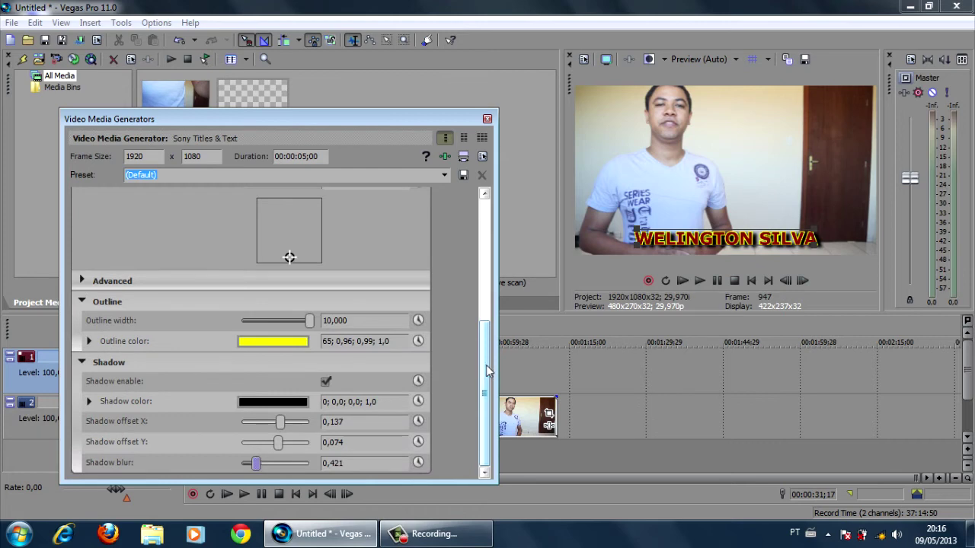
pyautogui.moveTo(486, 381)
pyautogui.mouseDown()
pyautogui.moveTo(485, 251)
pyautogui.moveTo(485, 381)
pyautogui.mouseUp()
pyautogui.click(487, 120)
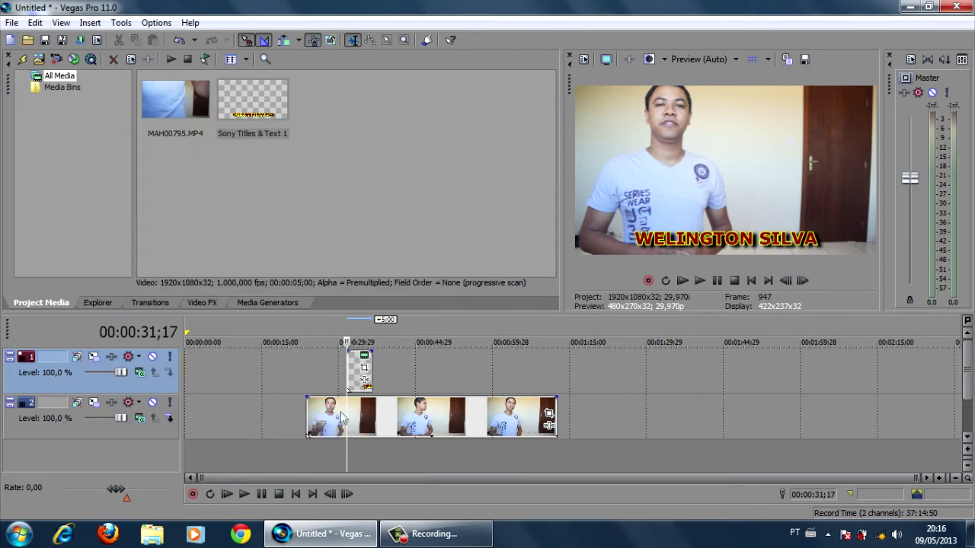
# Play back the timeline from 00:00:29;27 through the title, and return to 00:00:31;17
pyautogui.click(338, 381)
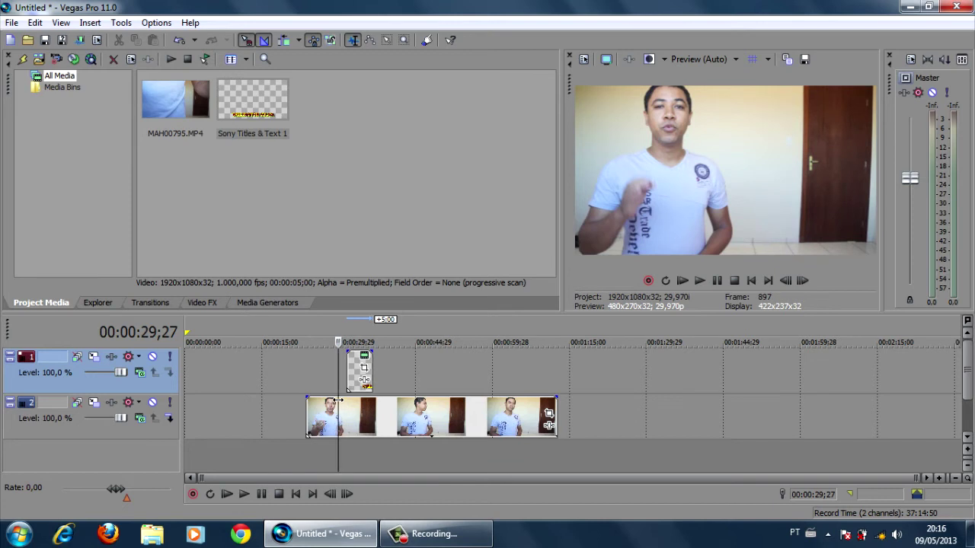
pyautogui.press('space')
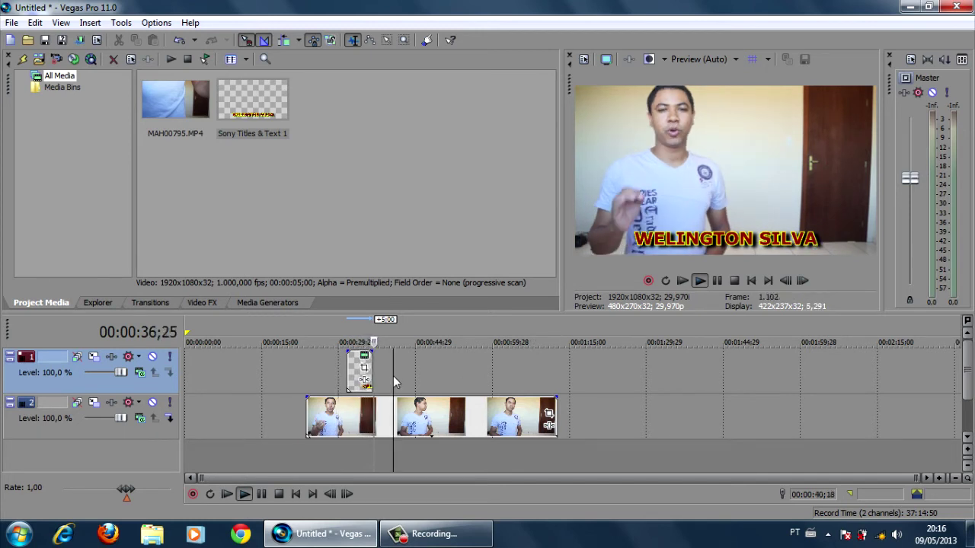
pyautogui.click(346, 423)
pyautogui.press('space')
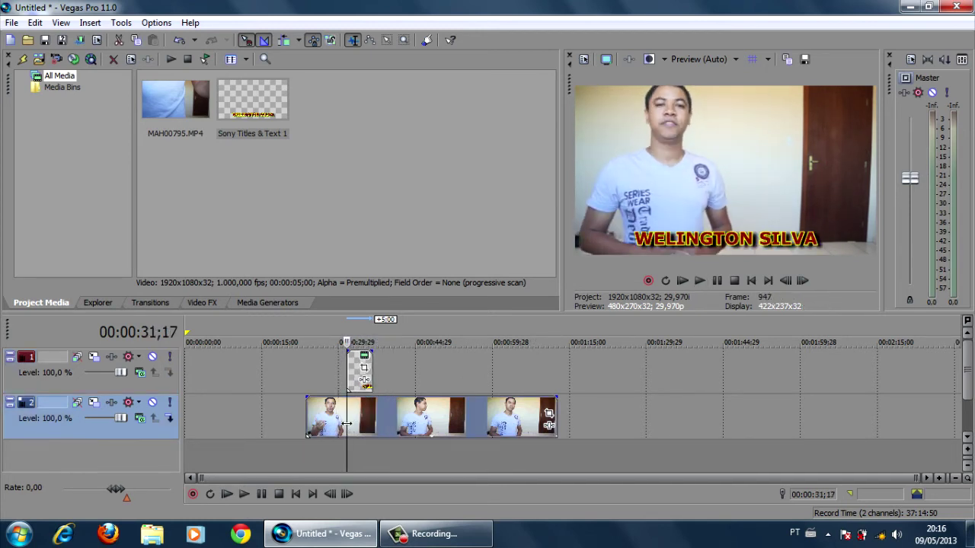
# Extend the end of the title event on the upper track by about 9;26
pyautogui.click(351, 370)
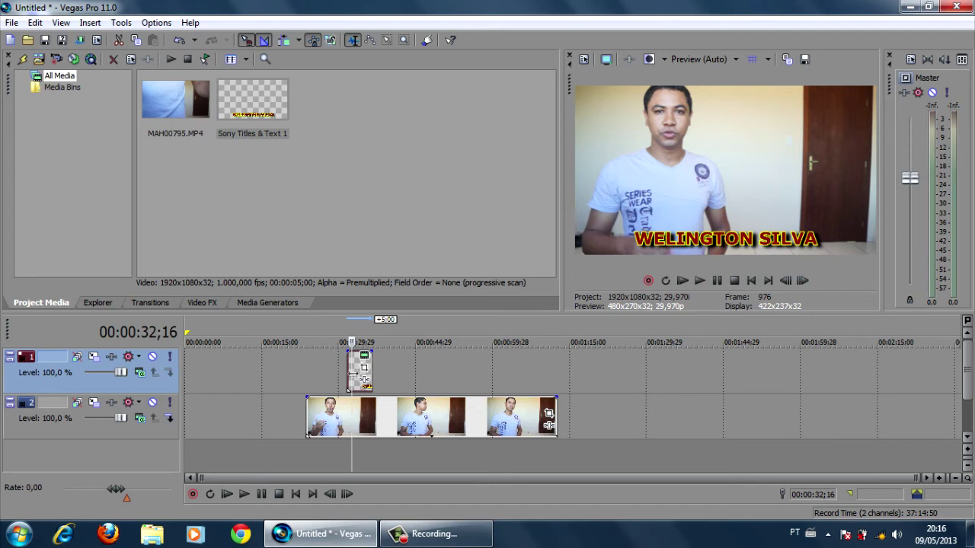
pyautogui.moveTo(372, 369); pyautogui.dragTo(419, 374)
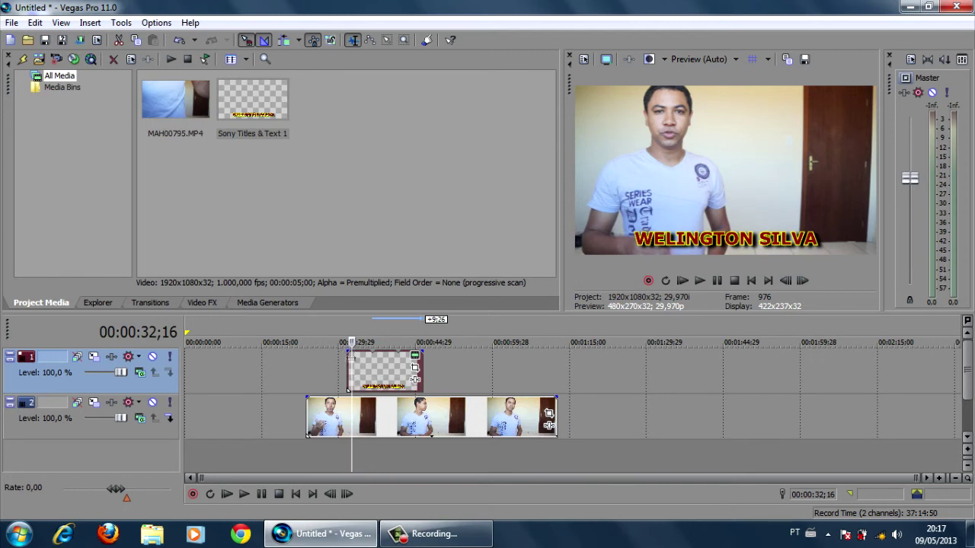
# Try a fade-in at the start of the title event and play back the result
pyautogui.moveTo(345, 349); pyautogui.dragTo(363, 352)
pyautogui.press('space')
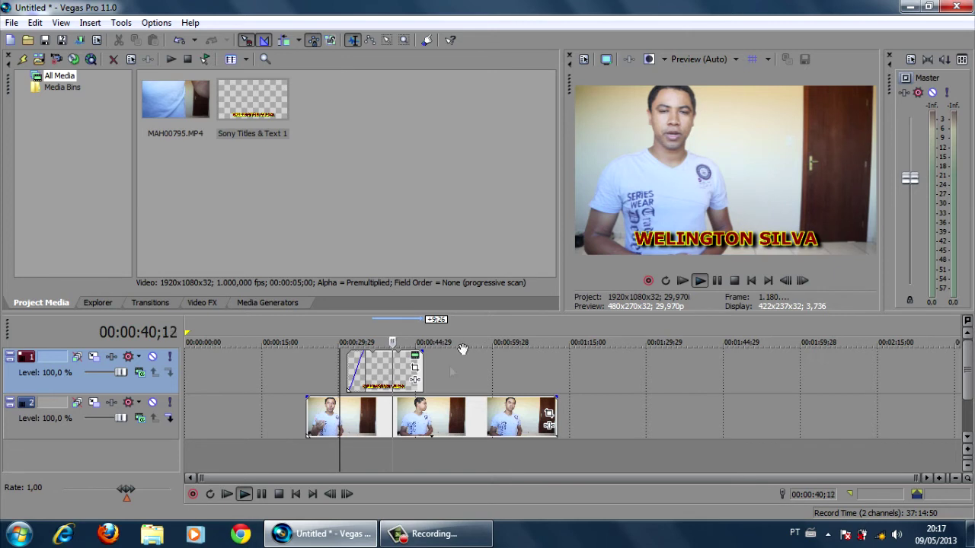
pyautogui.press('space')
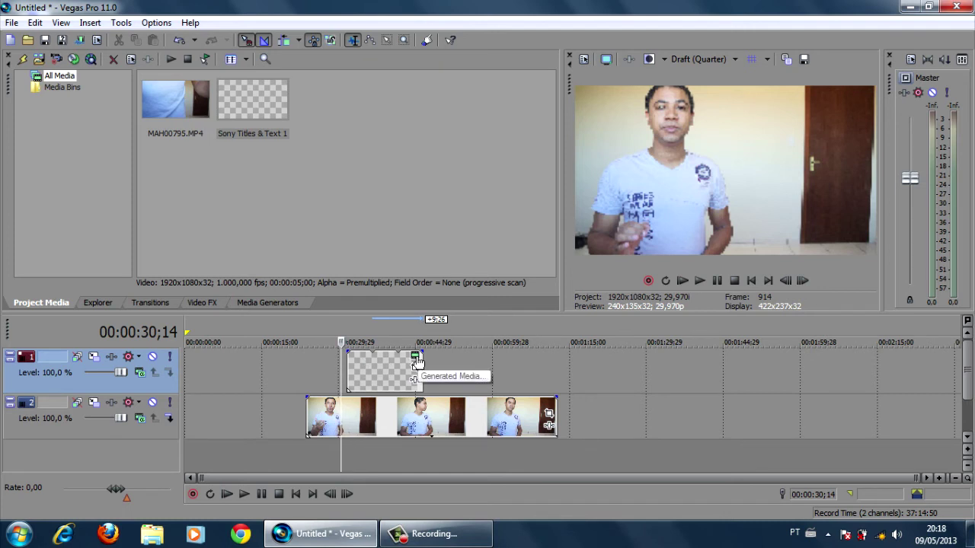
# Change the title's animation to Popup in its generated media settings, and play back from 00:00:30;14
pyautogui.click(416, 359)
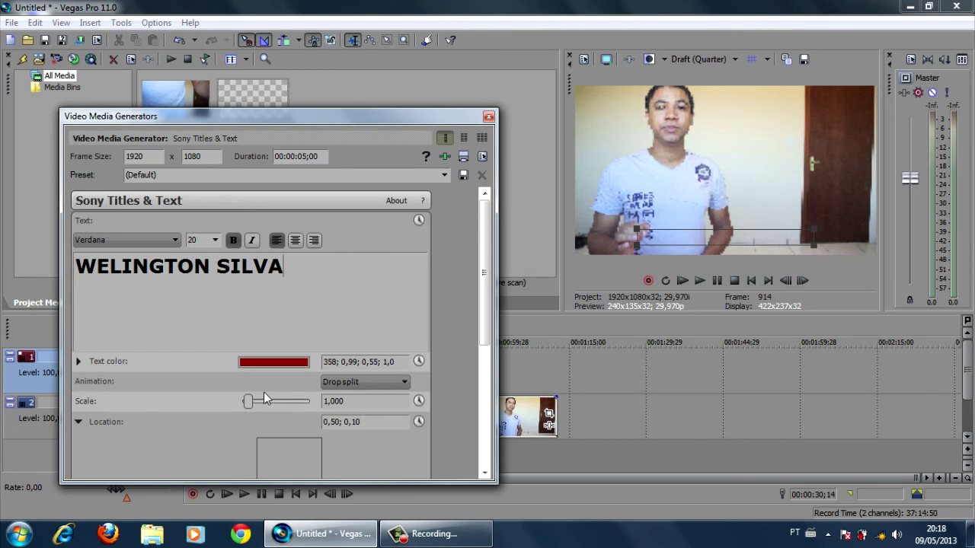
pyautogui.click(373, 382)
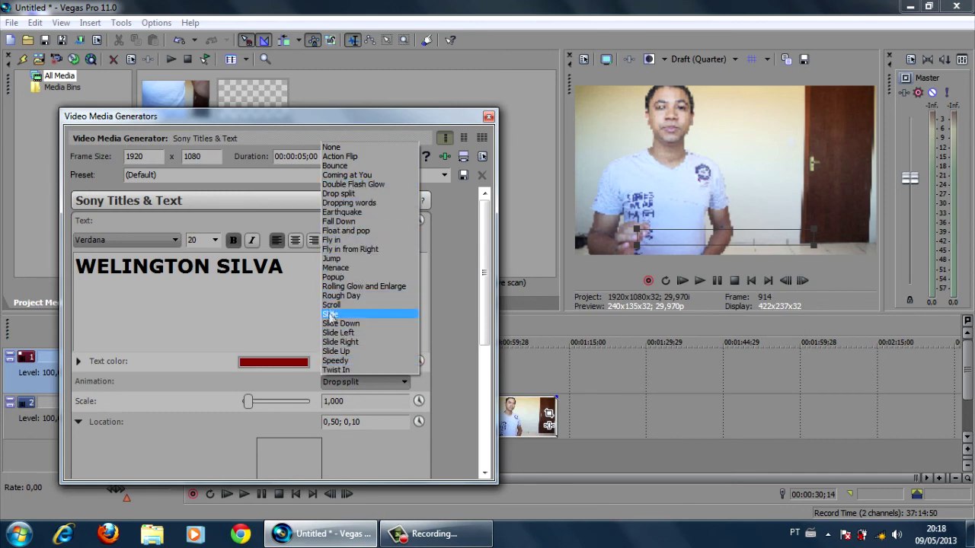
pyautogui.click(345, 278)
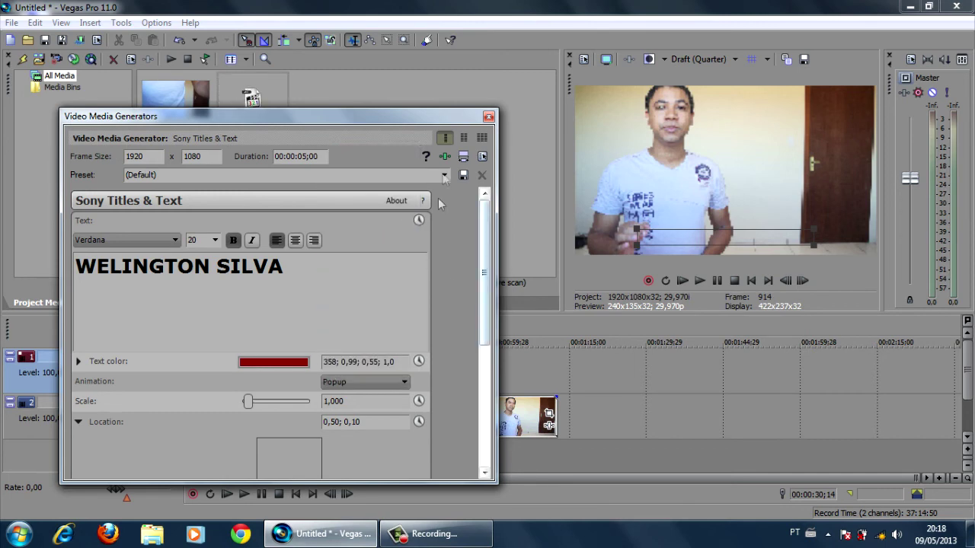
pyautogui.click(488, 115)
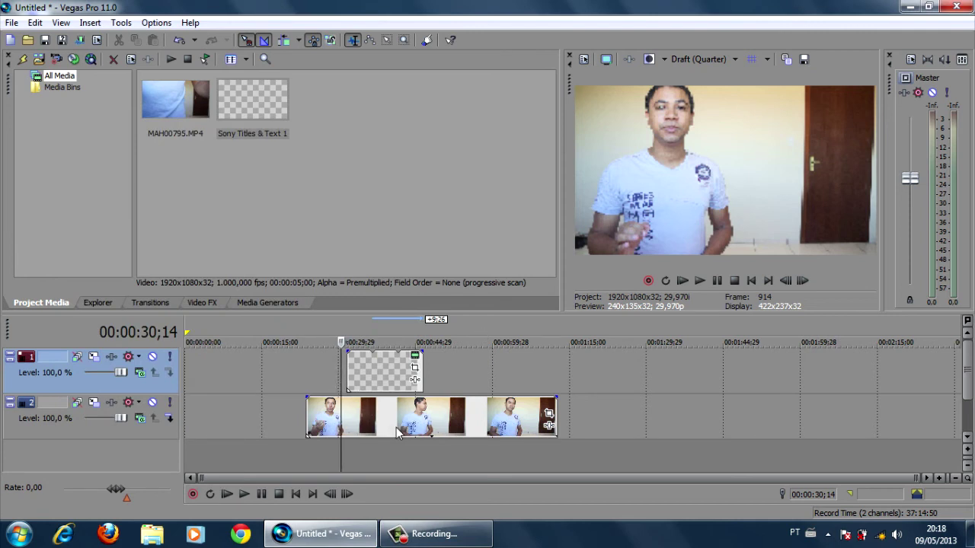
pyautogui.press('space')
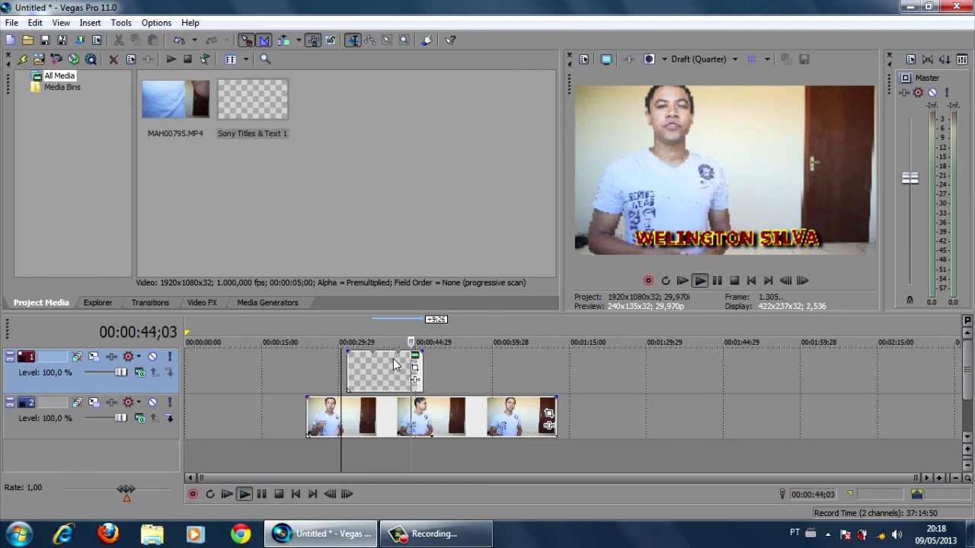
pyautogui.press('space')
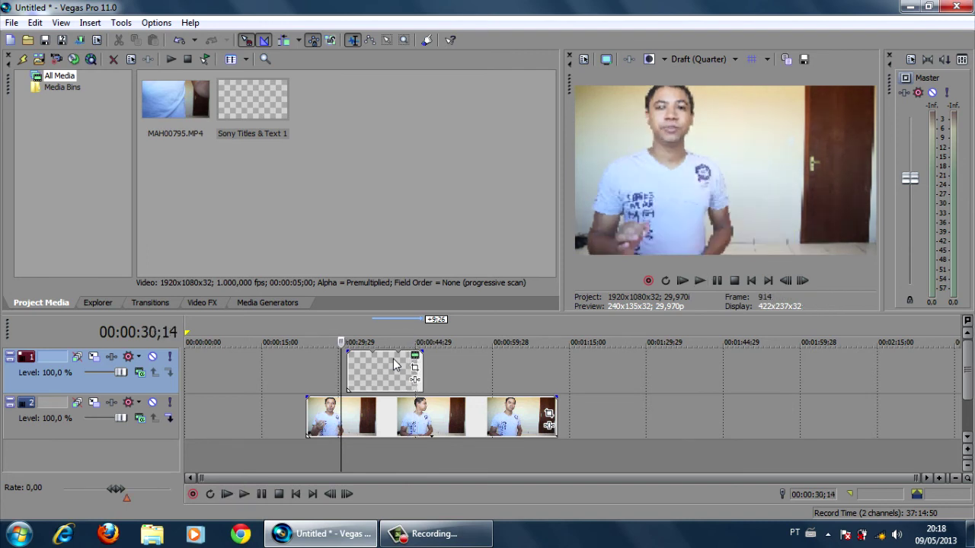